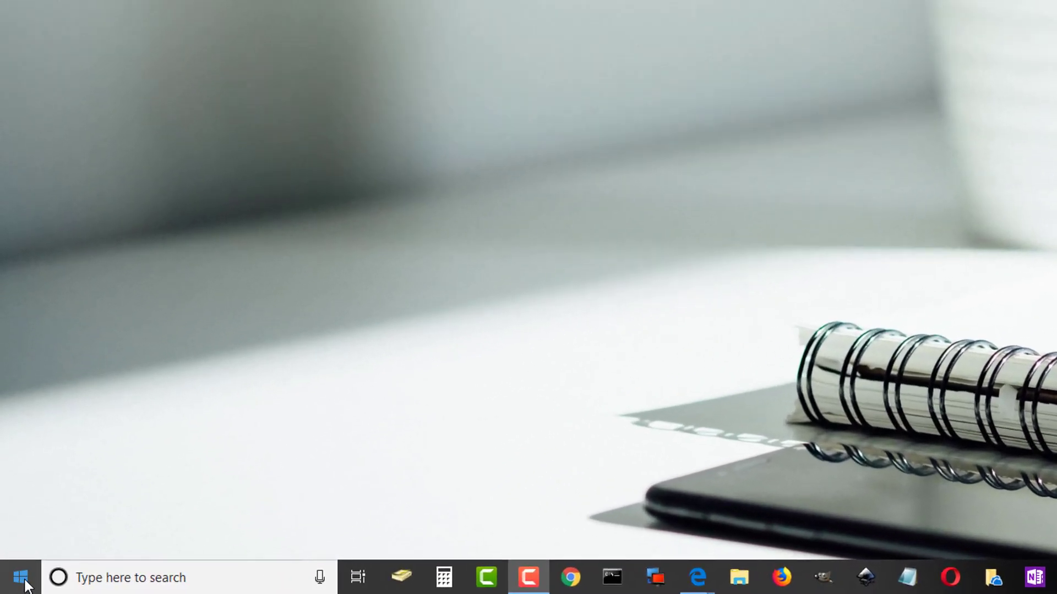
- Find and launch Microsoft Whiteboard by searching for "white", and open the existing blank whiteboard
click(26, 582)
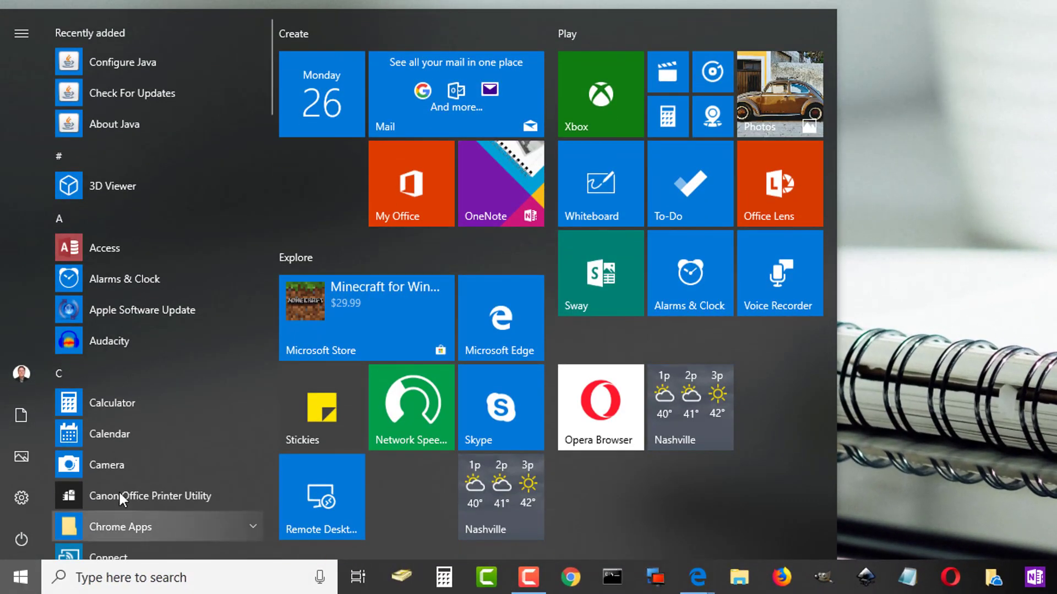
scroll(130, 184, down, 3)
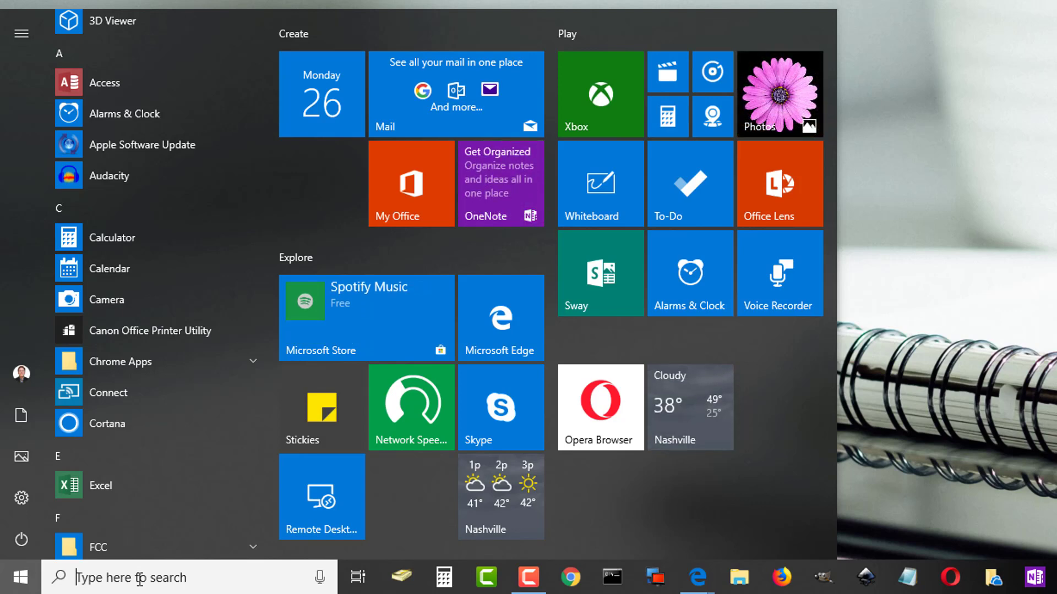
text(white)
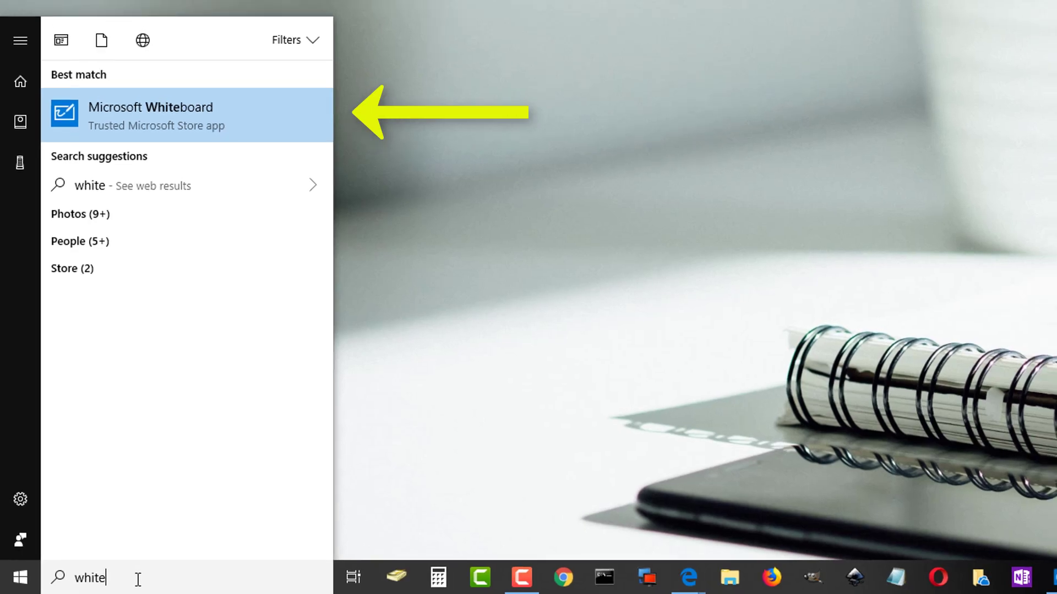
key(Return)
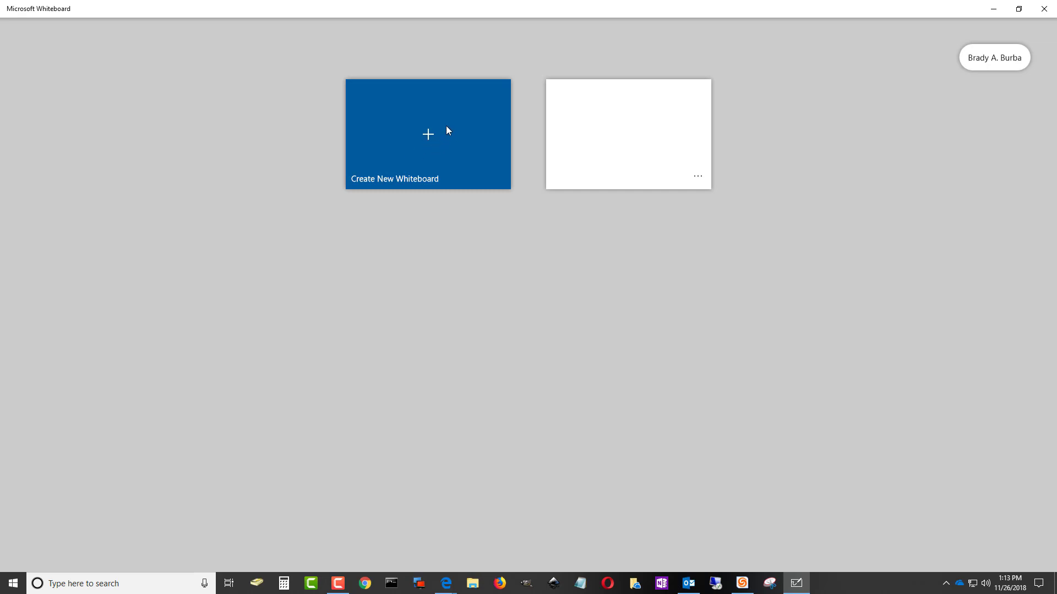
click(632, 136)
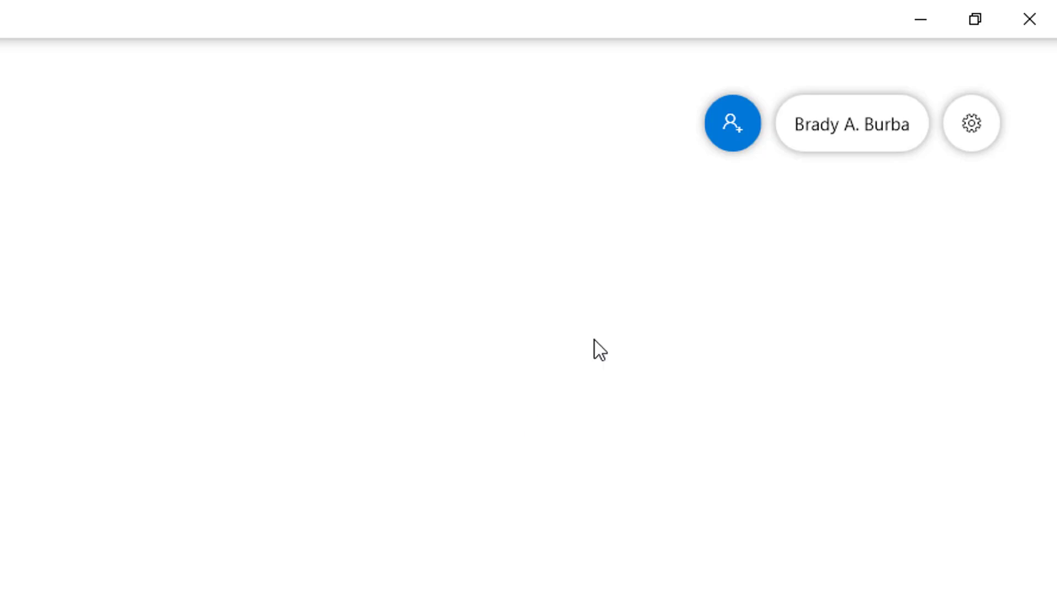
- Turn on the web sharing link for this whiteboard and return to the invite form
click(735, 131)
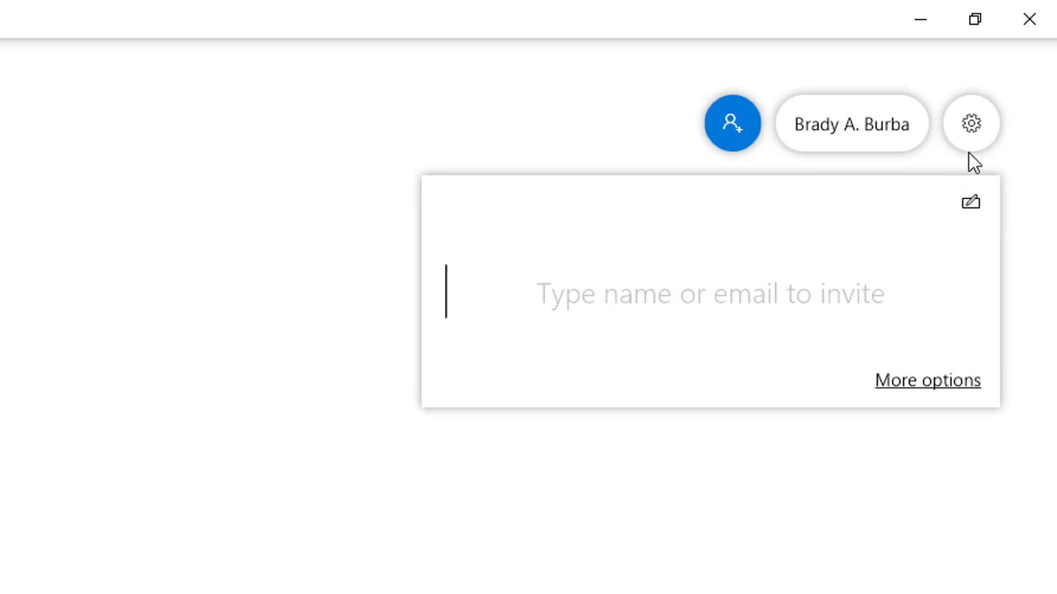
click(927, 381)
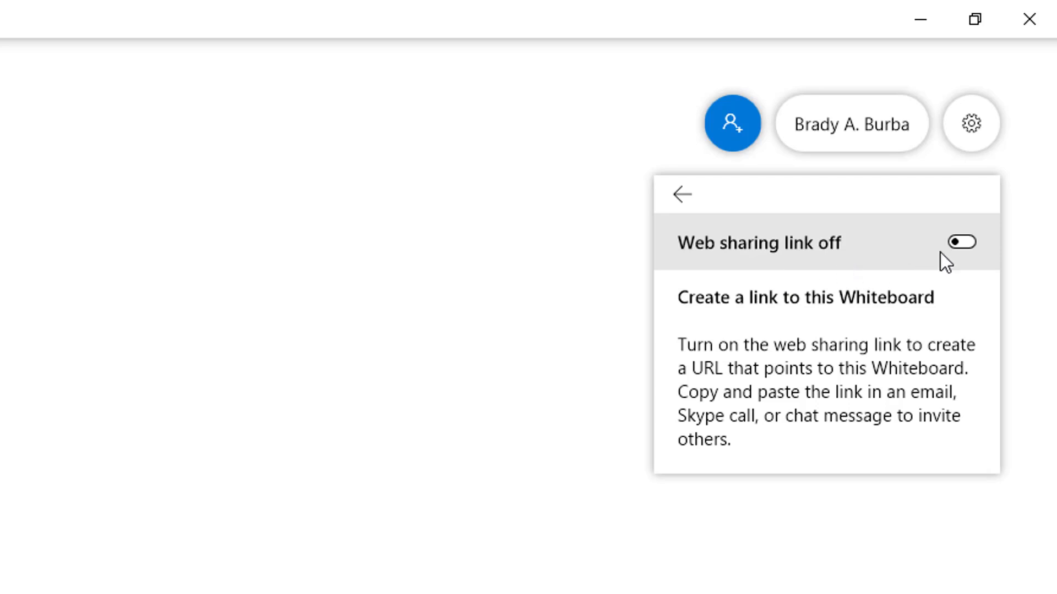
click(966, 241)
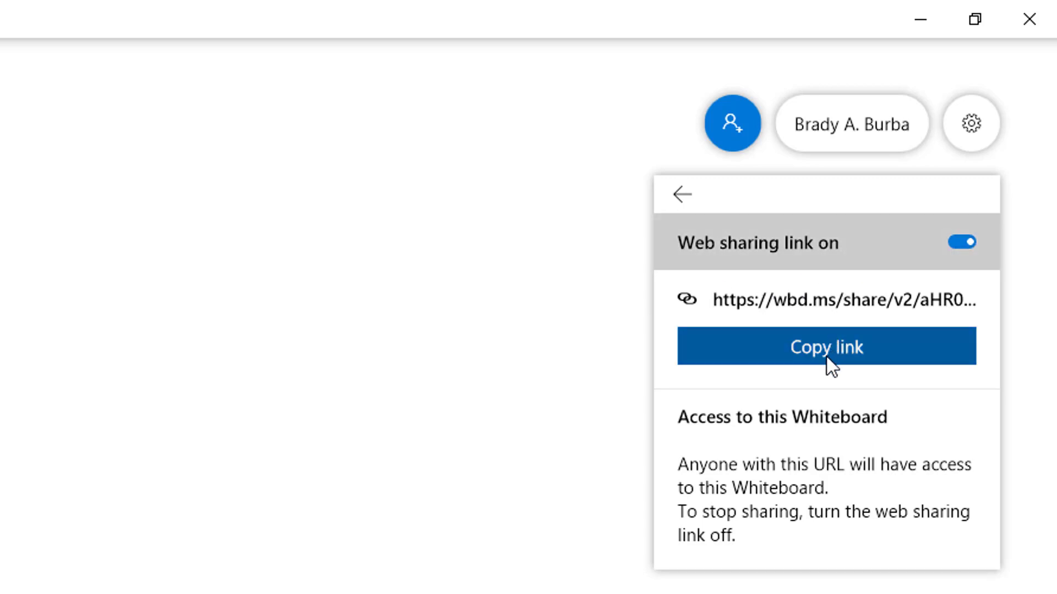
click(692, 195)
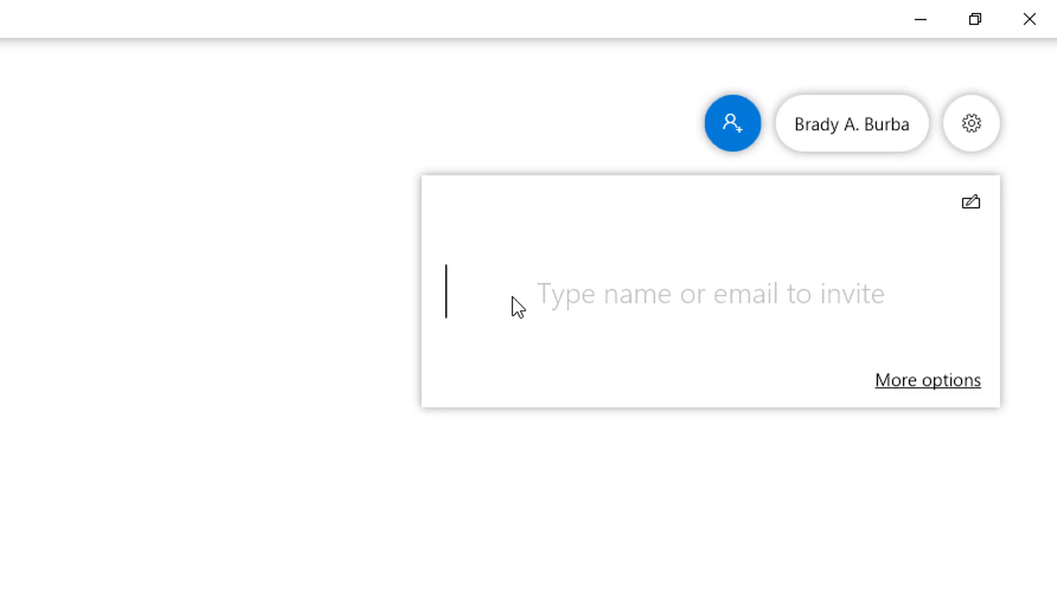
- Look up a colleague by name, add the suggested contact as an invitee, and cancel the invitation
text(casey )
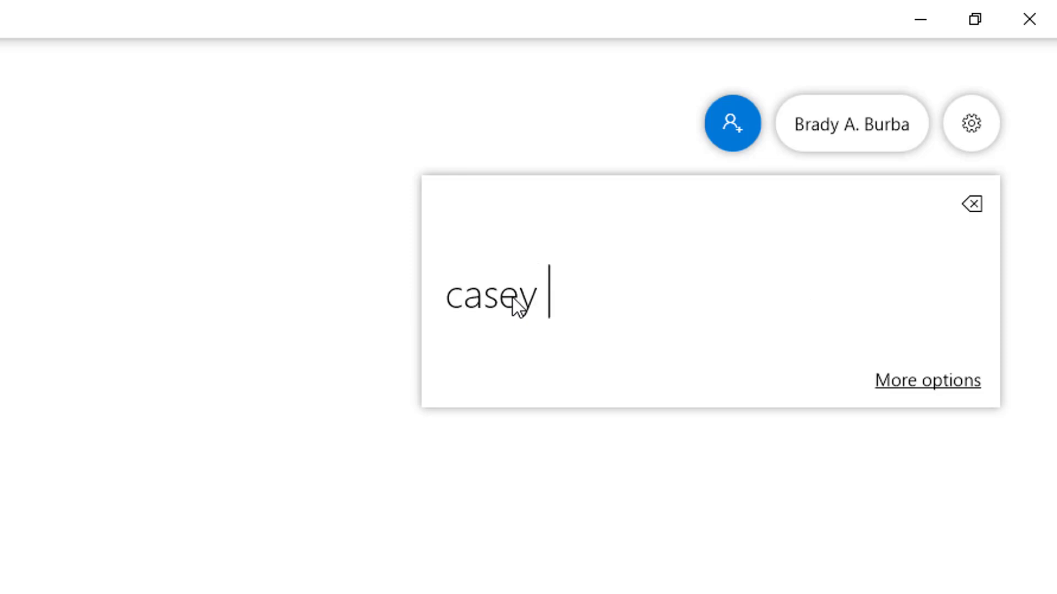
text(lm)
key(BackSpace)
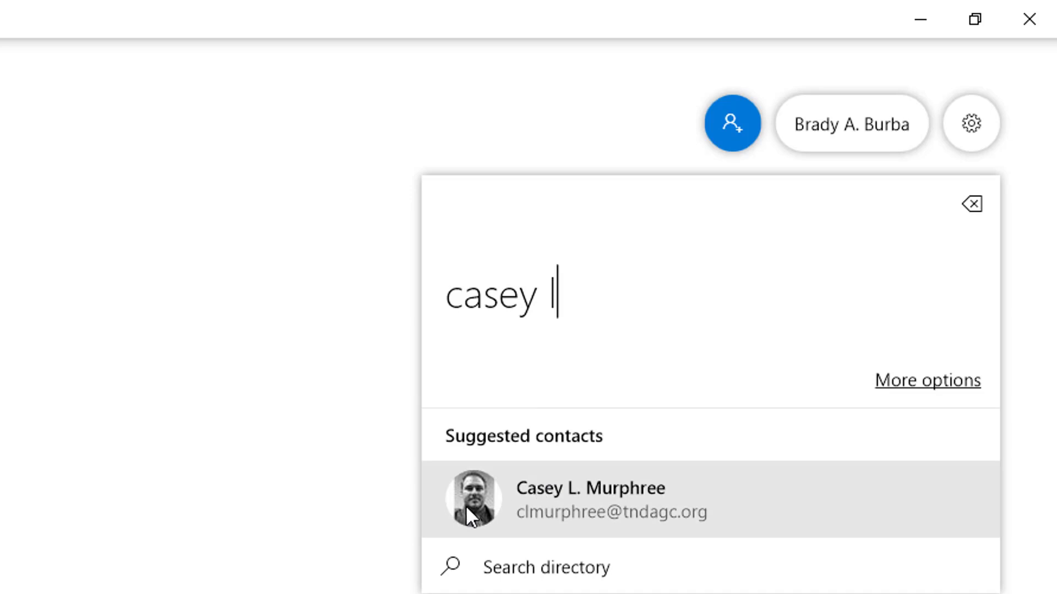
click(466, 505)
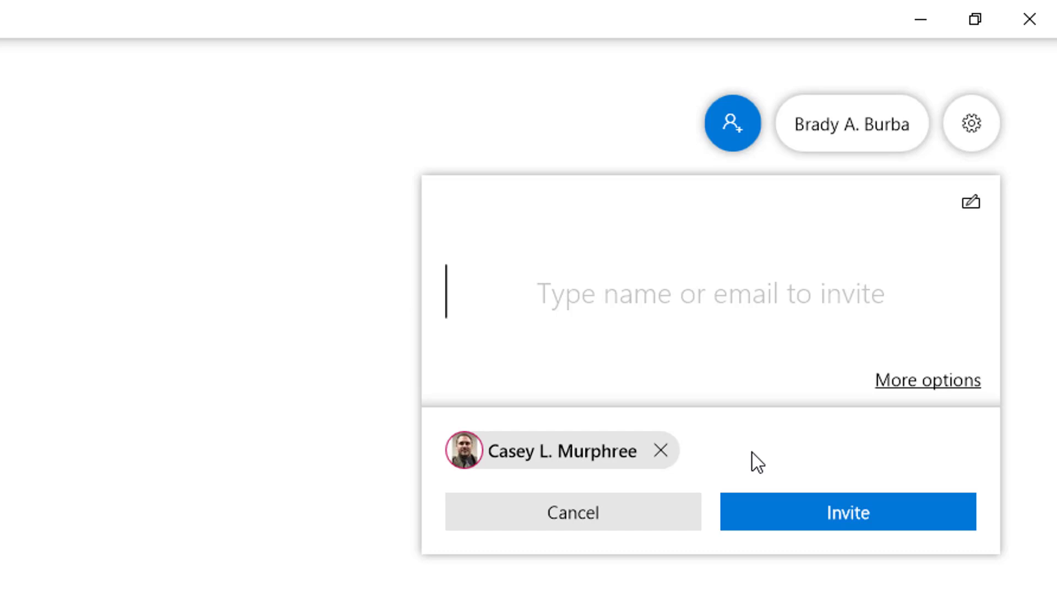
click(642, 521)
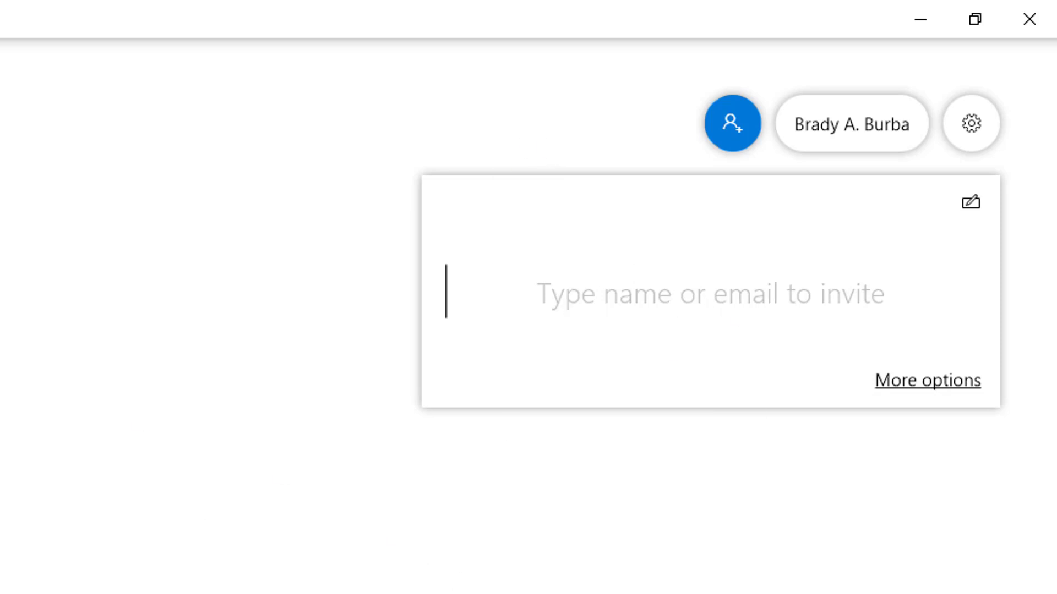
click(575, 476)
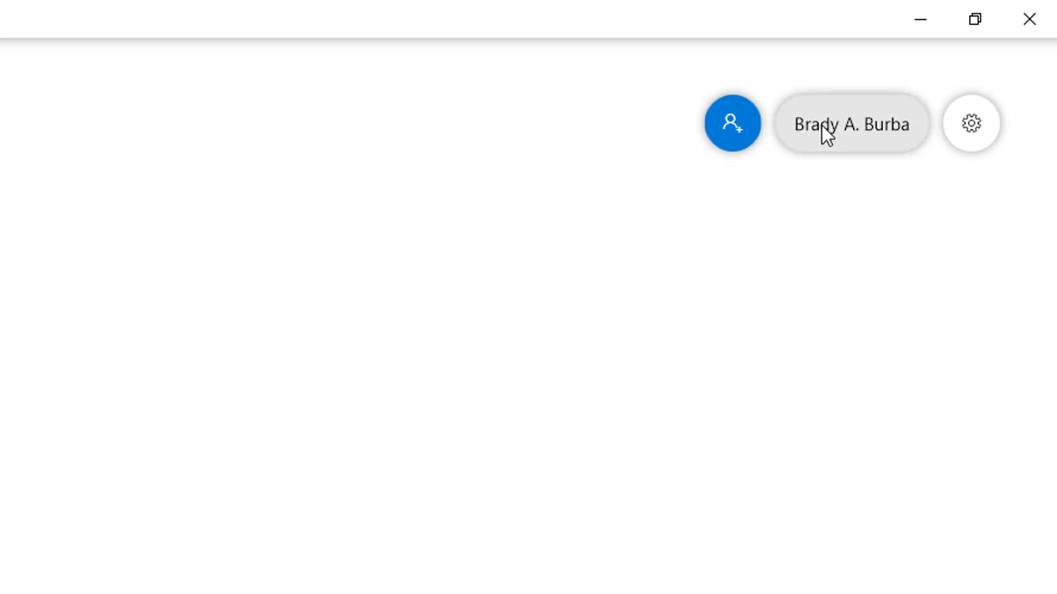
- Switch Ink to shape off and back on in the whiteboard settings
click(971, 124)
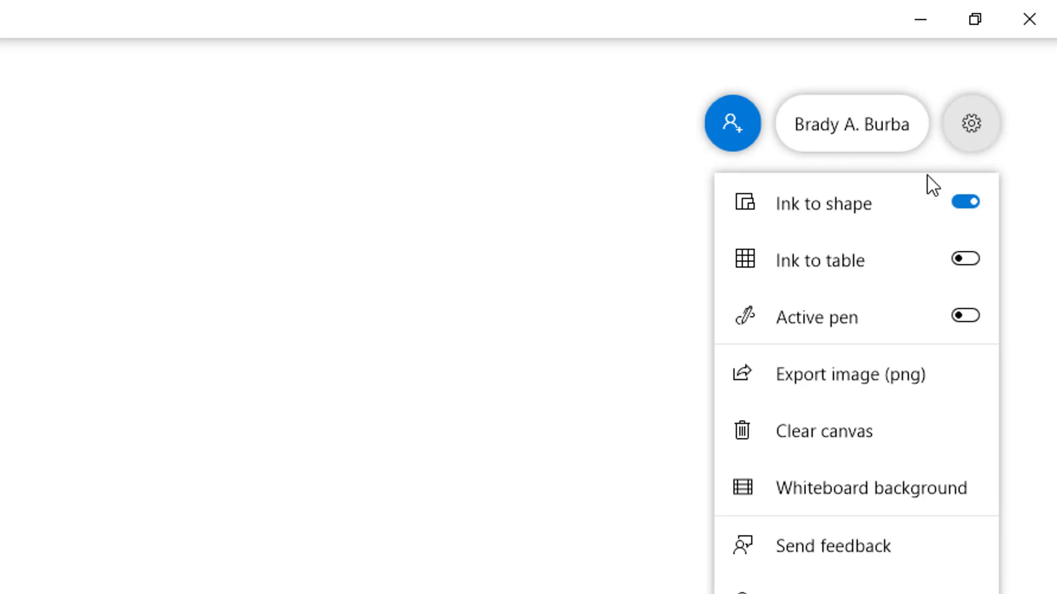
click(963, 208)
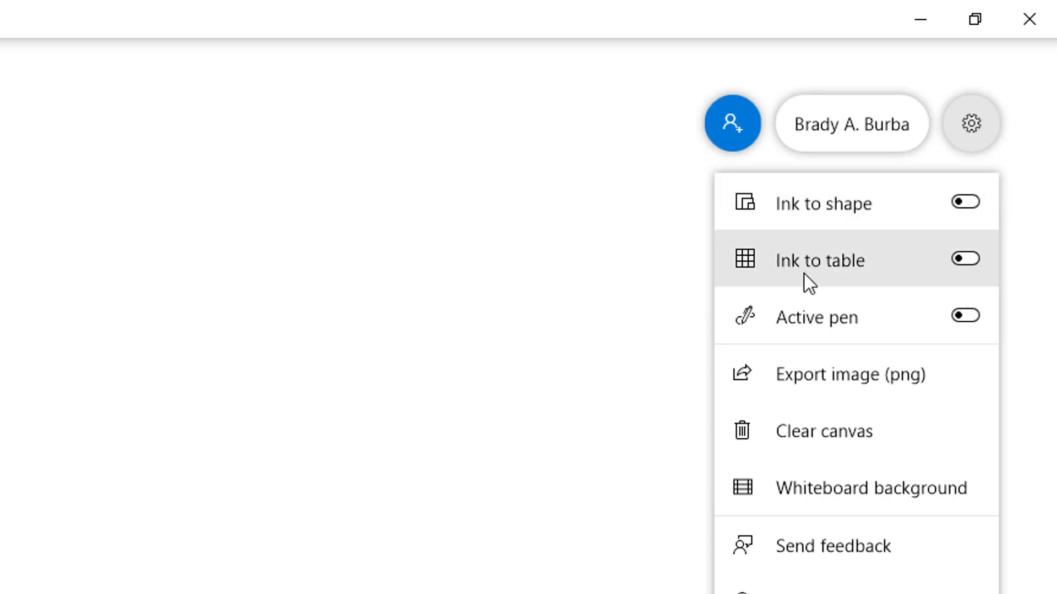
click(973, 201)
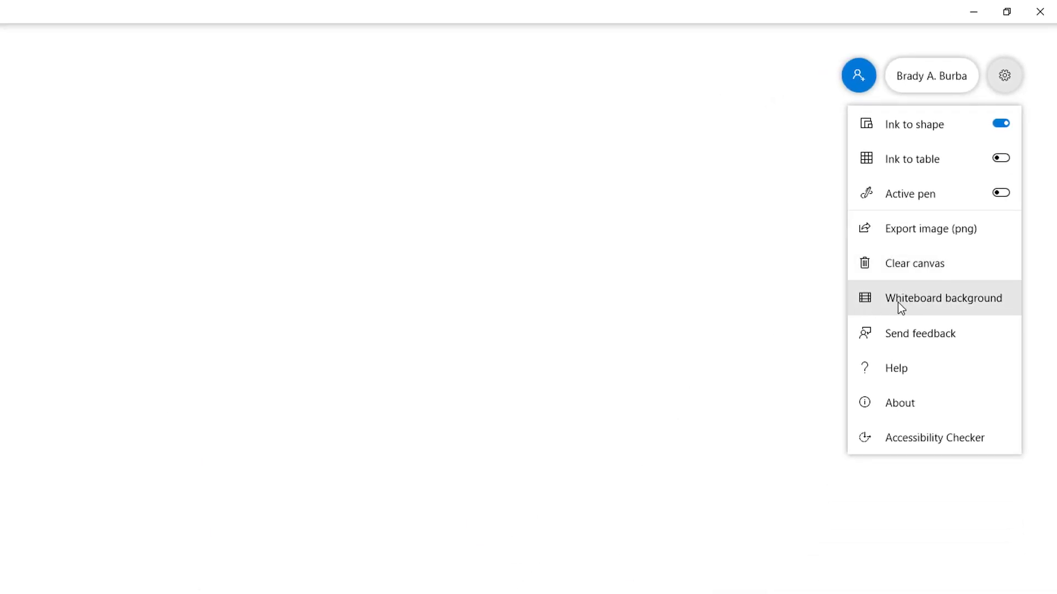
- Preview a black whiteboard background, return to white, and cancel the background change
click(900, 302)
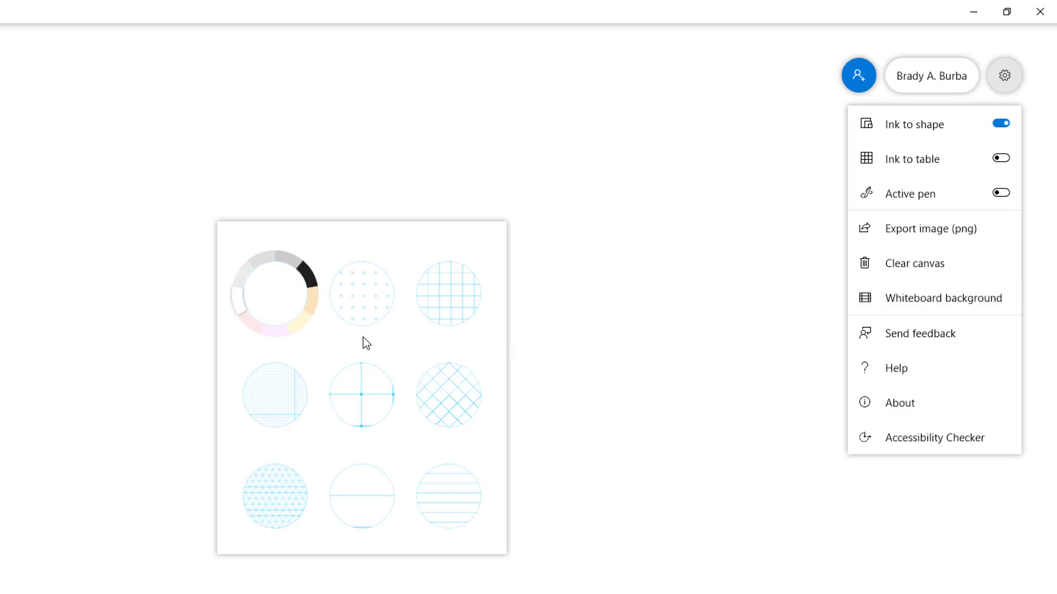
click(266, 255)
click(310, 263)
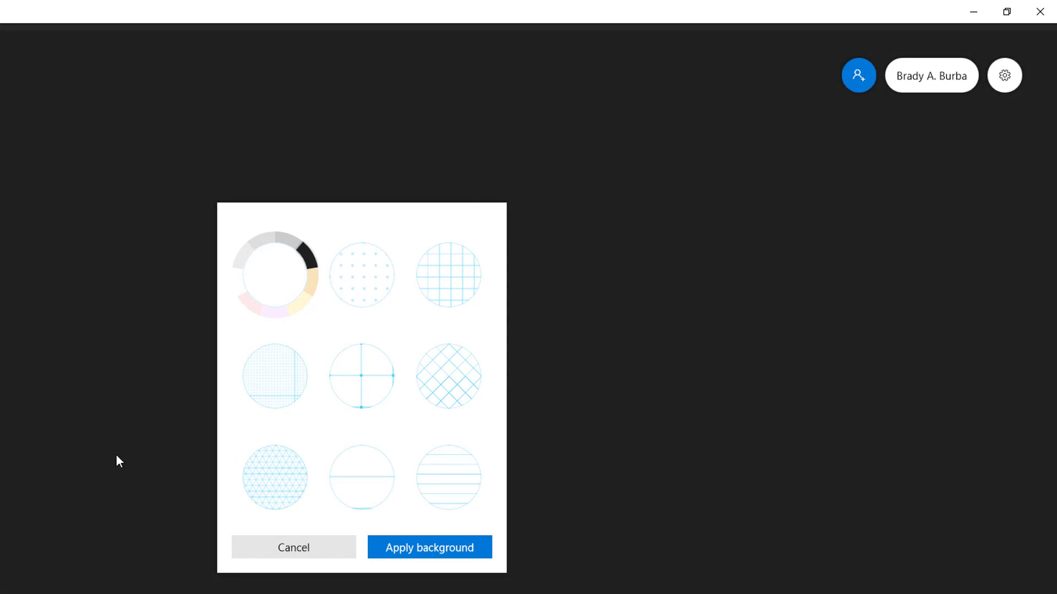
click(238, 288)
click(339, 283)
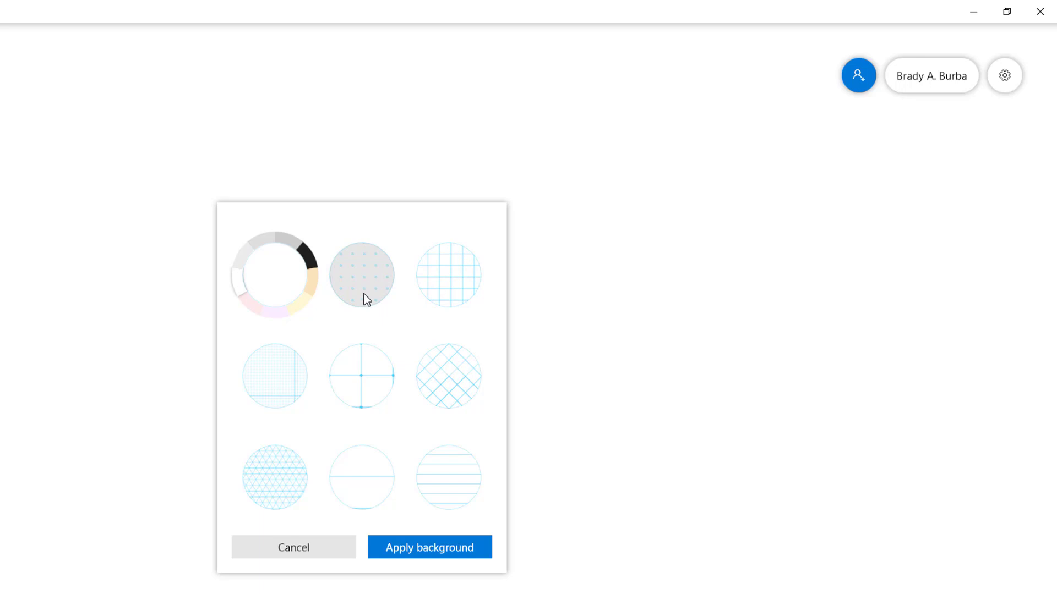
click(305, 543)
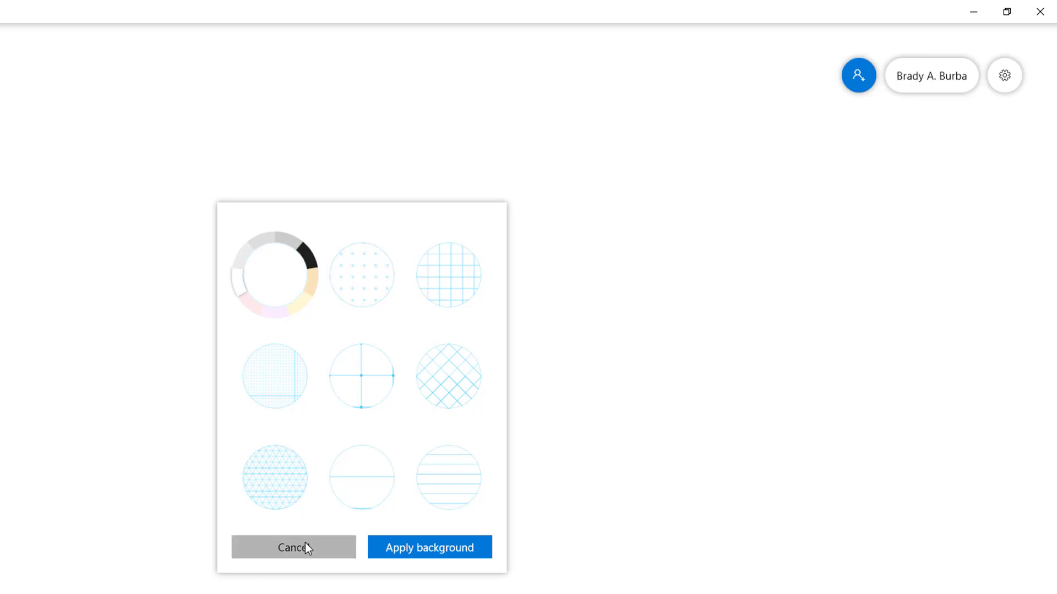
click(1012, 78)
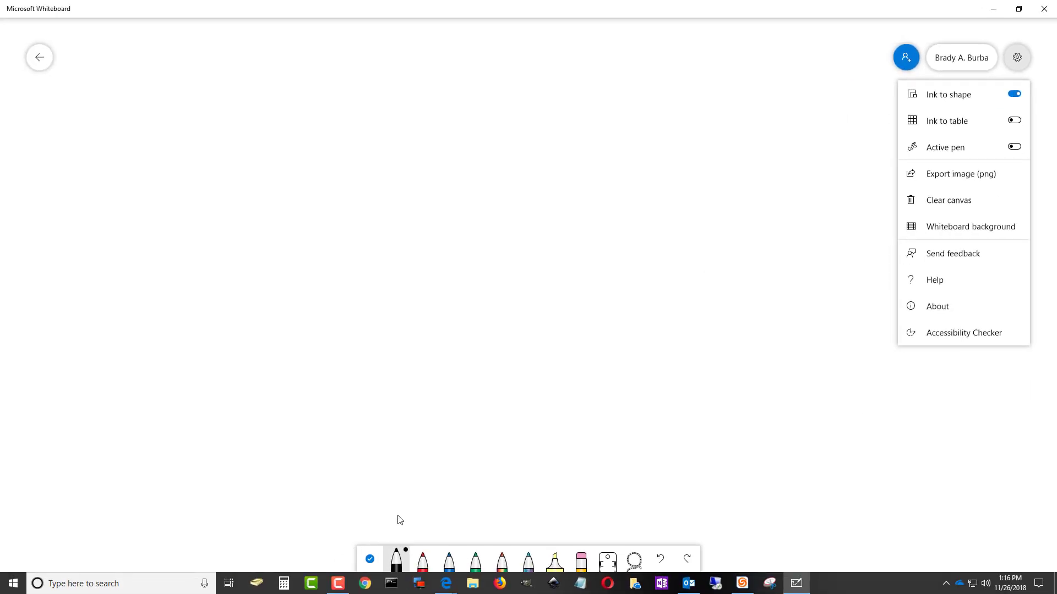
- Leave and re-enter inking mode, try thinner widths for the black pen, and set it back to the thickest
click(370, 559)
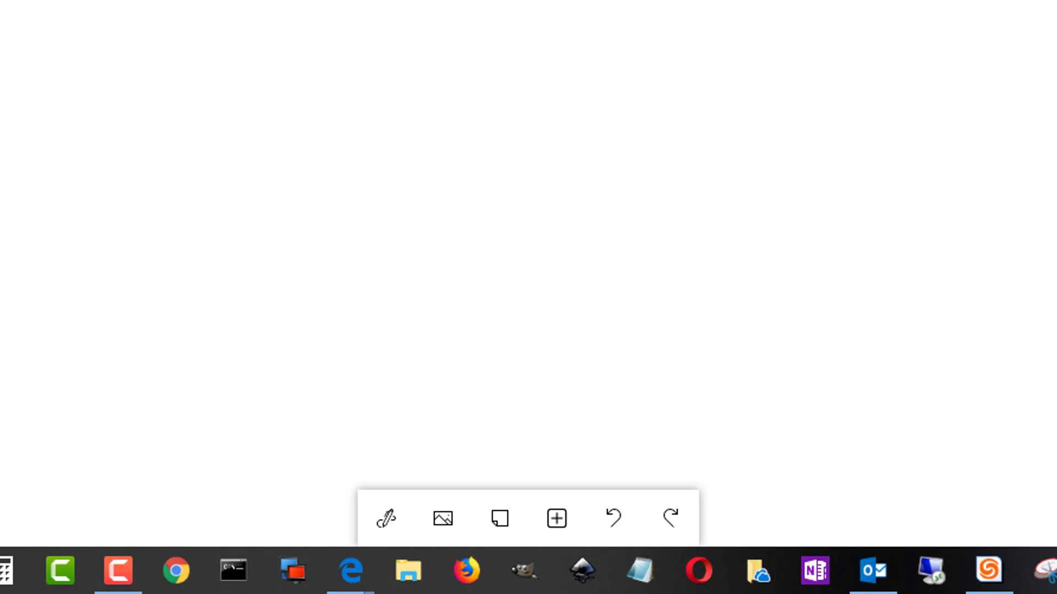
click(390, 519)
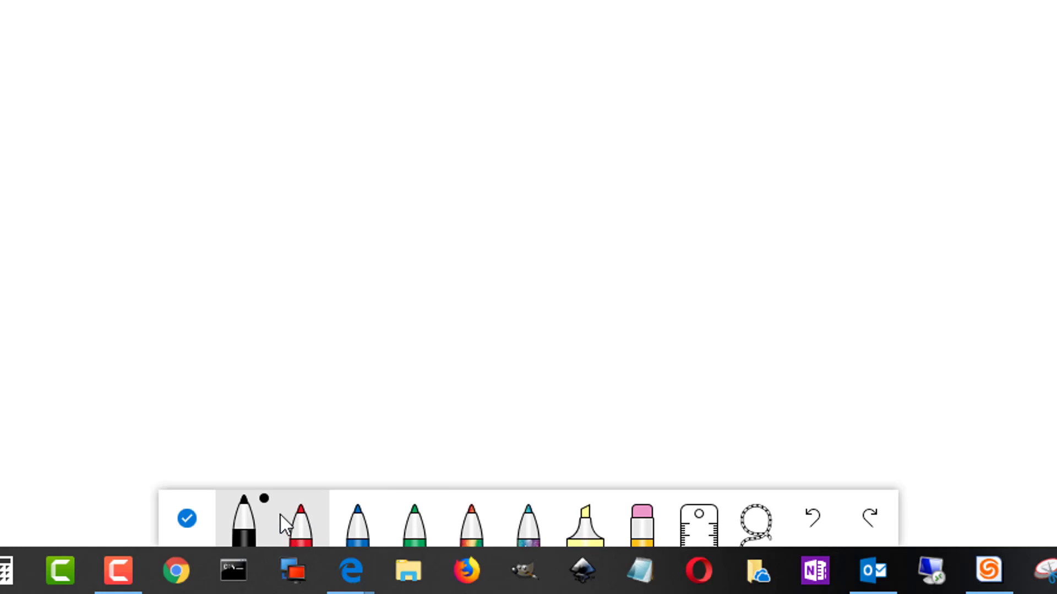
click(247, 522)
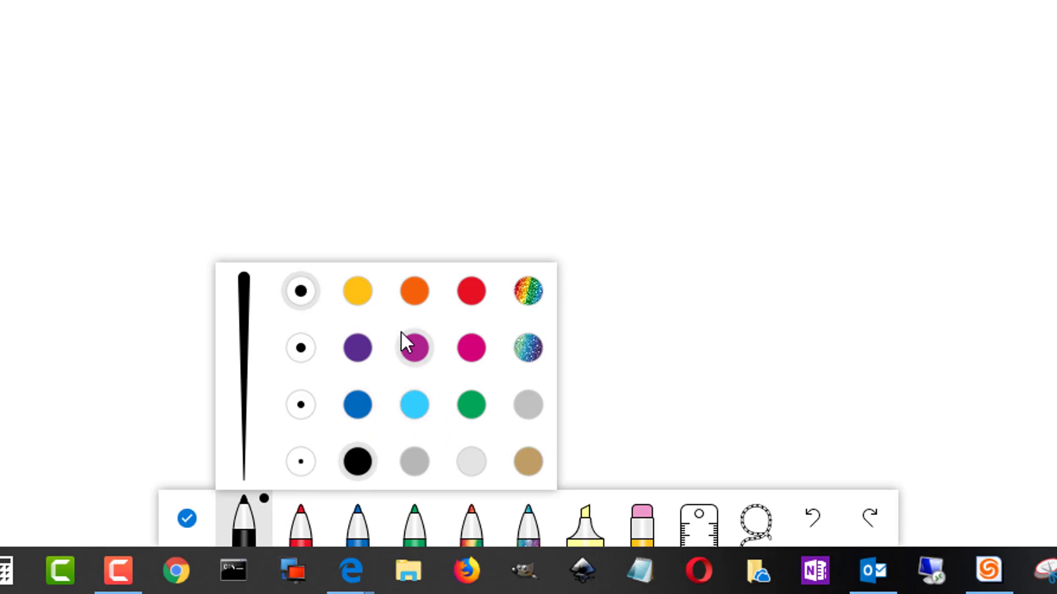
click(306, 348)
click(302, 407)
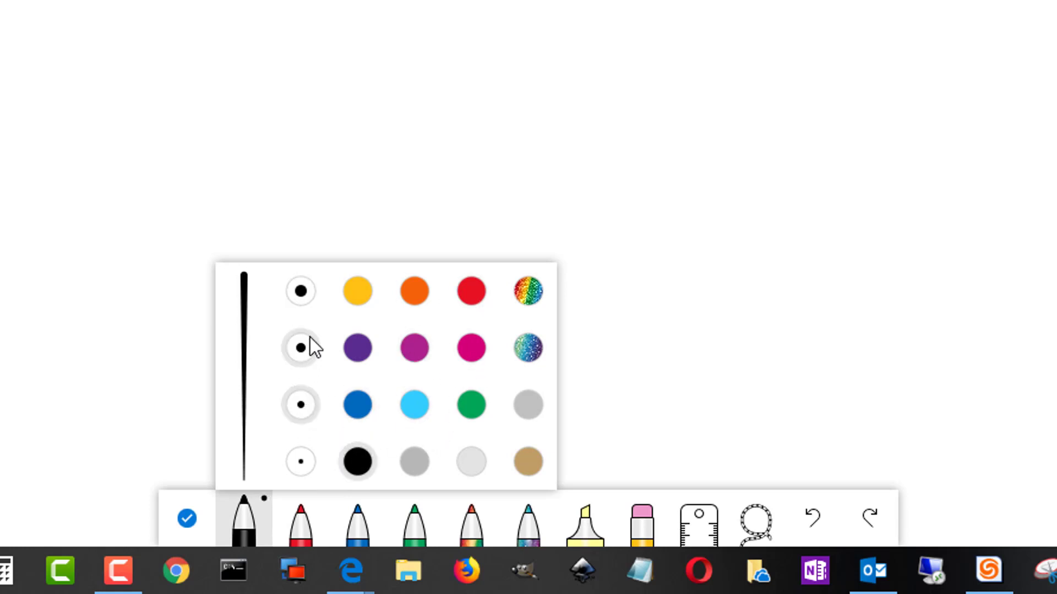
click(307, 297)
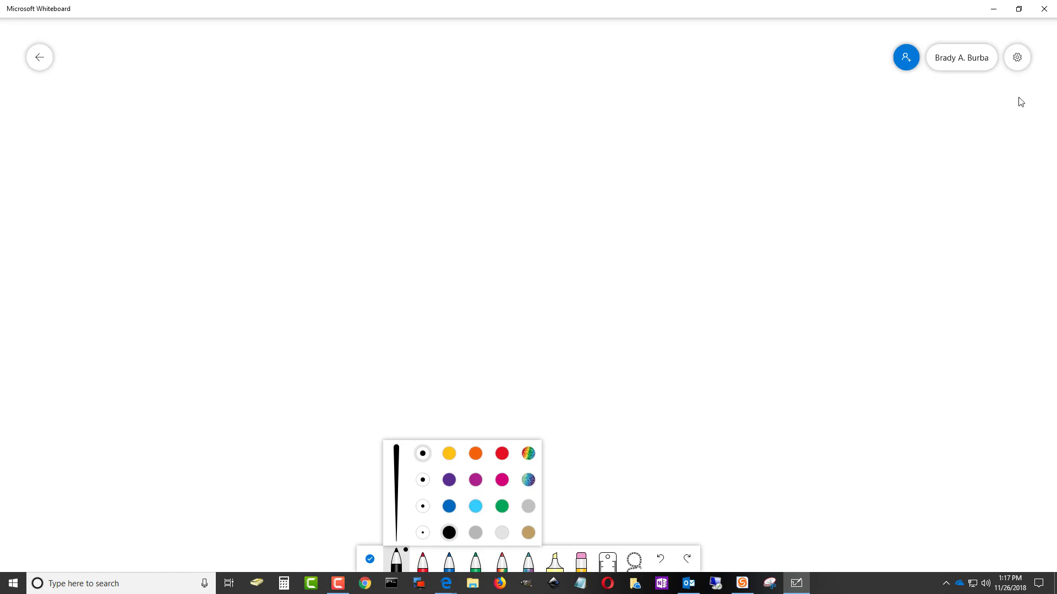
- With Ink to shape on, draw an irregular closed outline and a round shape beside it using the thick black pen
click(1016, 67)
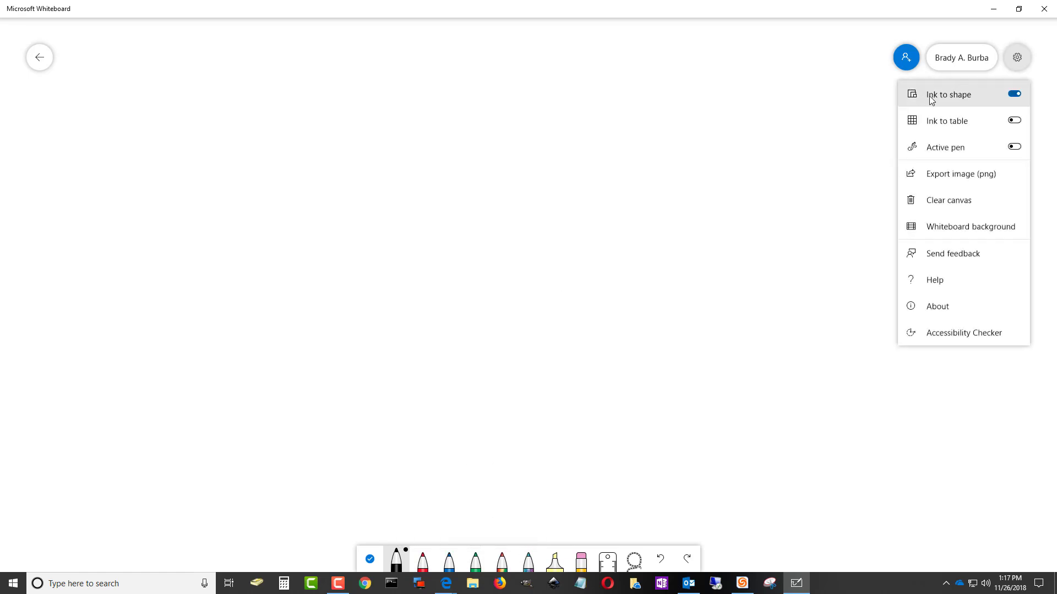
click(1016, 60)
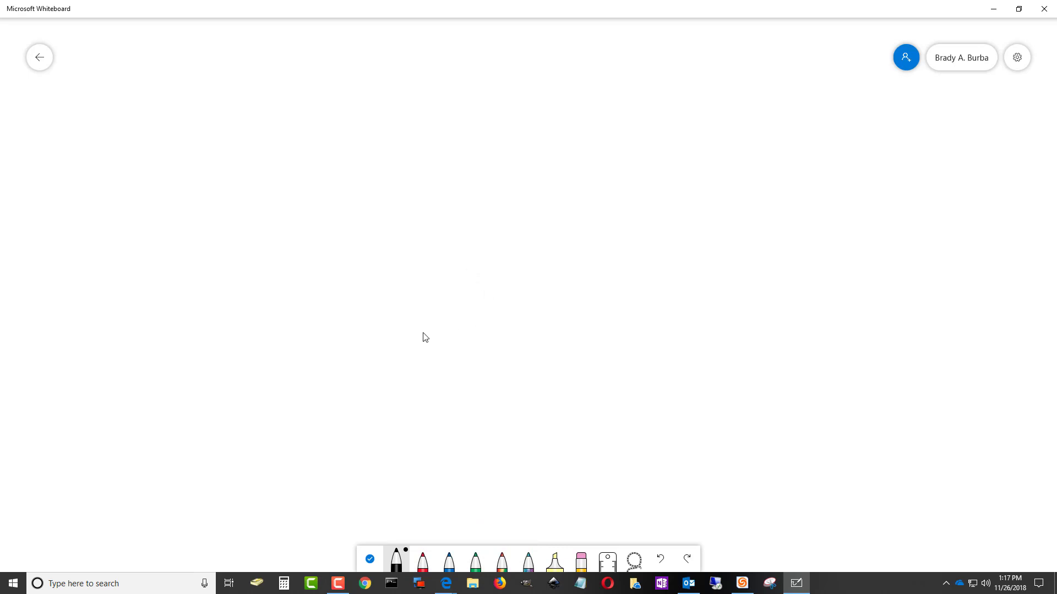
mouse_move(393, 319)
mouse_down()
mouse_move(365, 379)
mouse_move(442, 423)
mouse_move(514, 350)
mouse_move(486, 299)
mouse_move(439, 297)
mouse_move(397, 324)
mouse_up()
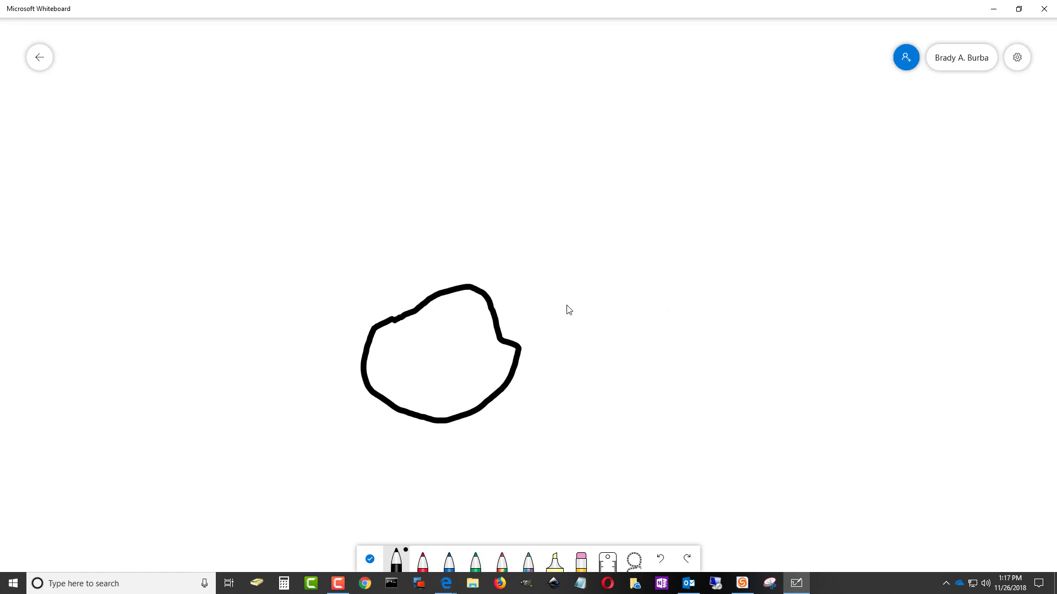
mouse_move(567, 305)
mouse_down()
mouse_move(542, 341)
mouse_move(622, 426)
mouse_move(686, 295)
mouse_move(589, 297)
mouse_move(573, 309)
mouse_up()
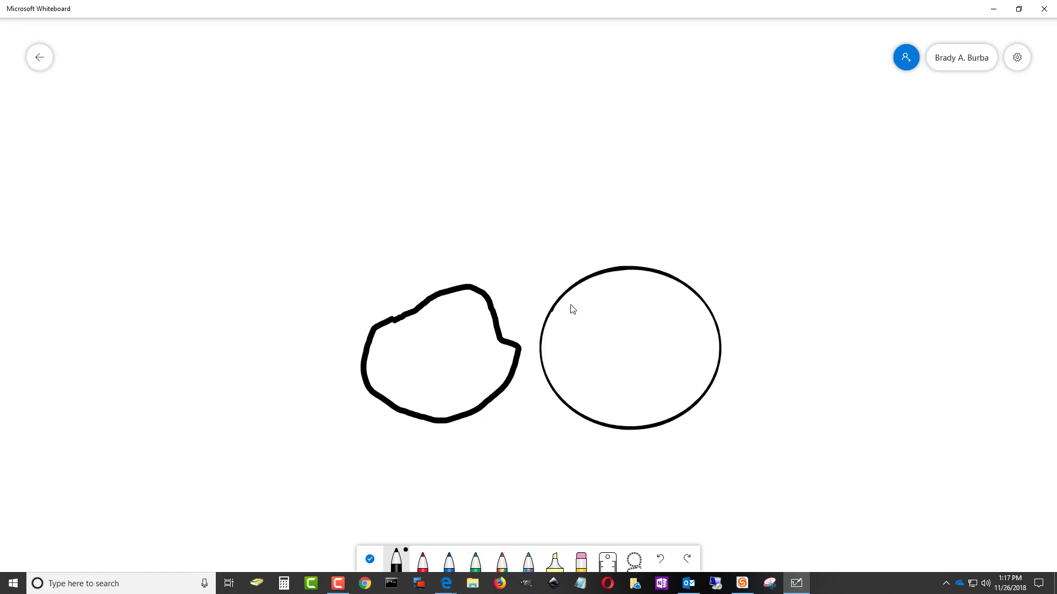
click(1009, 65)
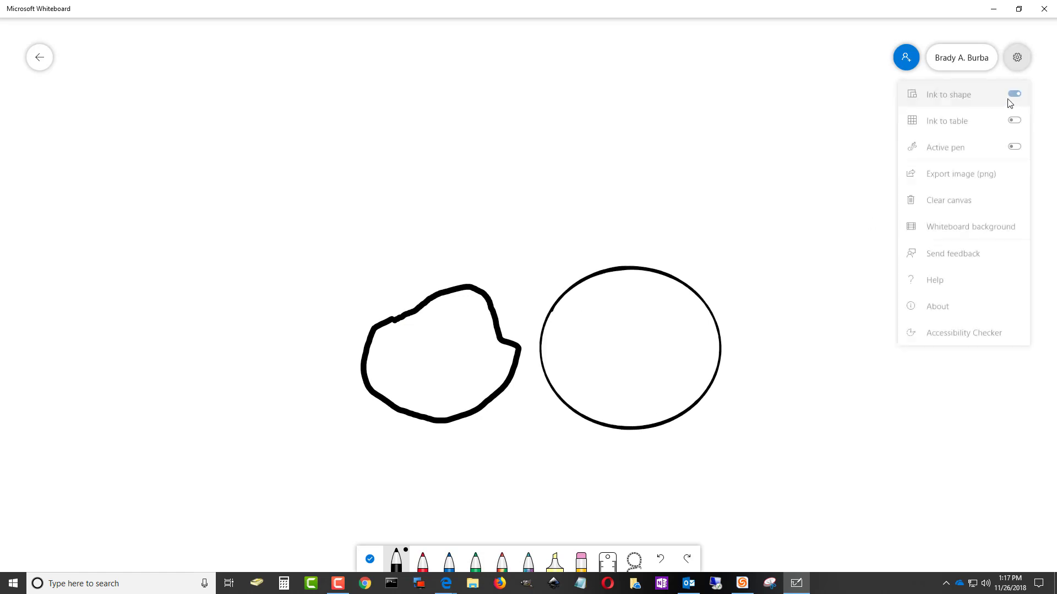
click(1017, 59)
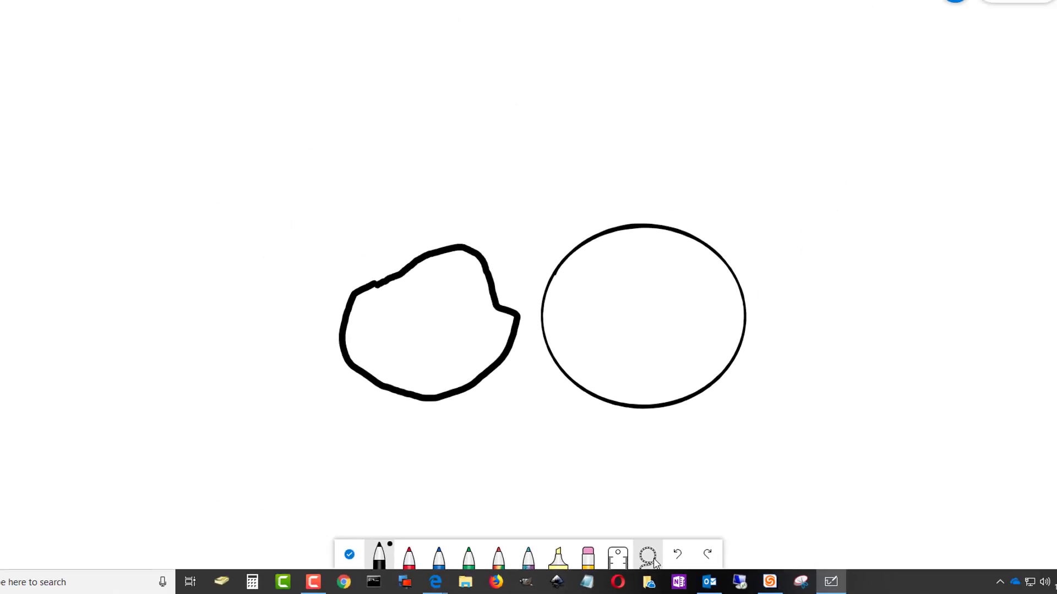
- Lasso-select the irregular hand-drawn outline beside the round shape
click(648, 558)
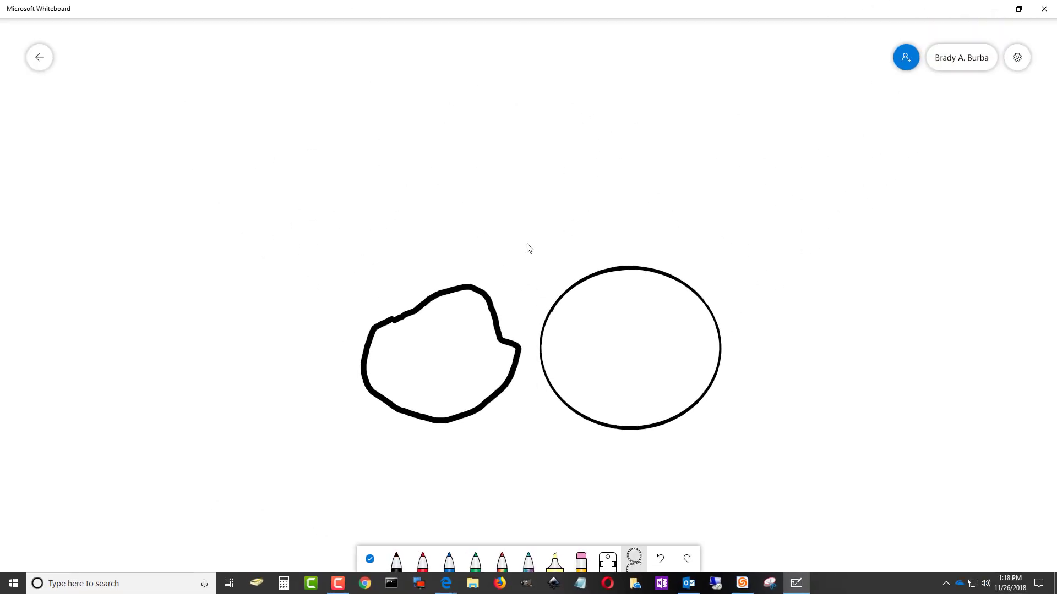
mouse_move(527, 249)
mouse_down()
mouse_move(518, 362)
mouse_move(453, 462)
mouse_move(368, 476)
mouse_move(344, 470)
mouse_up()
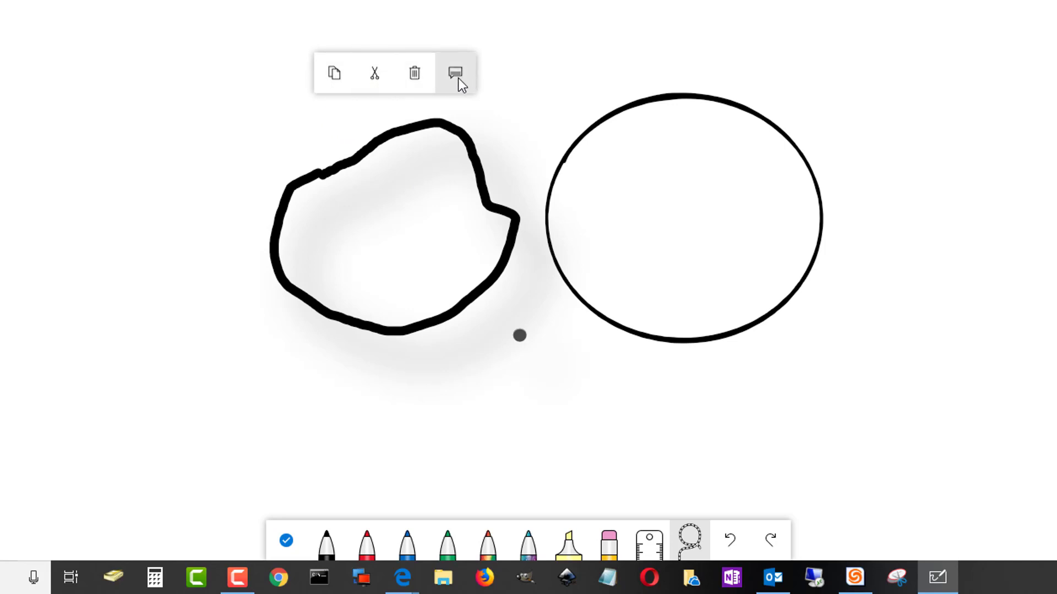
- Delete the selected irregular outline and draw a square, a kite and a diamond around the circle with the black pen
click(415, 74)
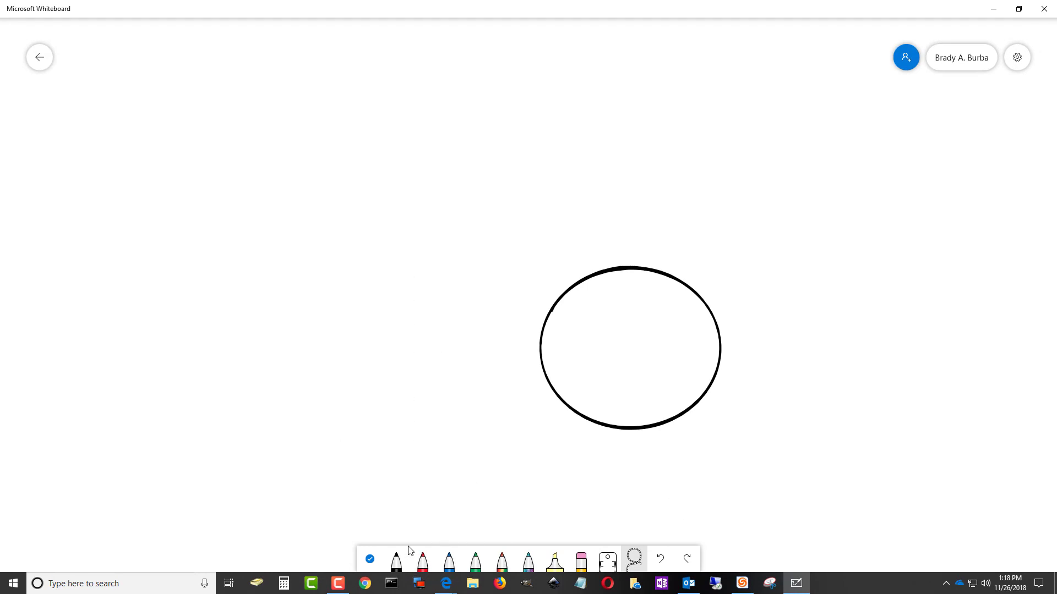
click(397, 561)
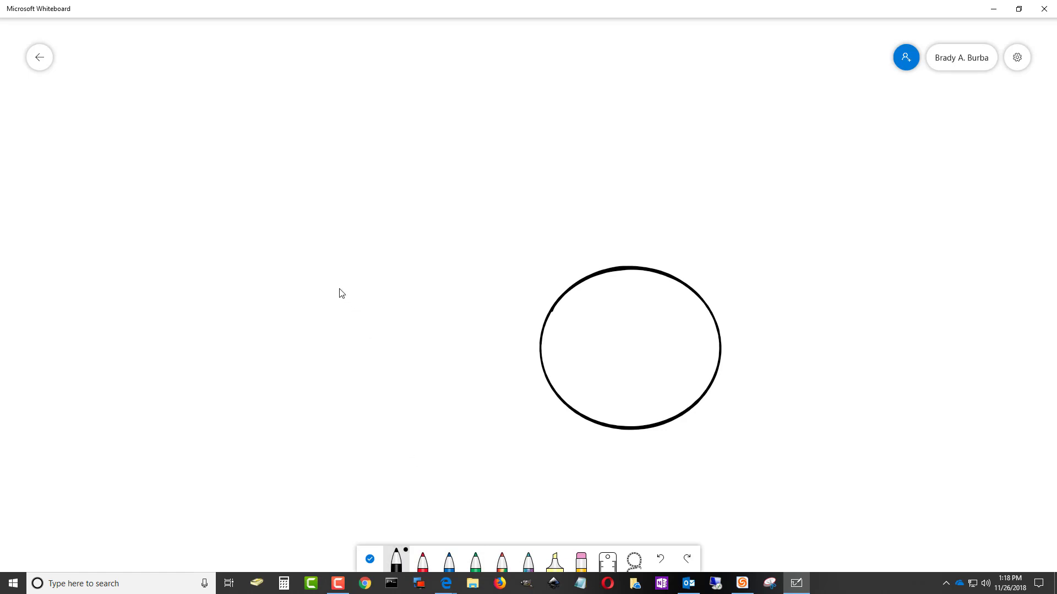
mouse_move(334, 284)
mouse_down()
mouse_move(344, 439)
mouse_move(505, 427)
mouse_move(514, 259)
mouse_move(337, 282)
mouse_up()
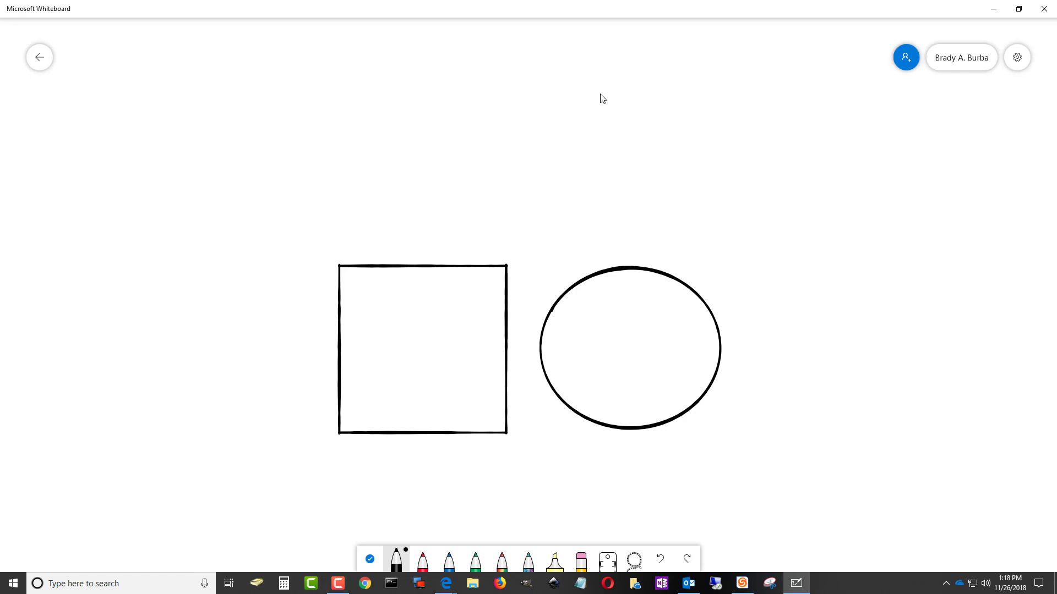
mouse_move(614, 78)
mouse_down()
mouse_move(517, 208)
mouse_move(609, 252)
mouse_move(686, 206)
mouse_move(614, 77)
mouse_up()
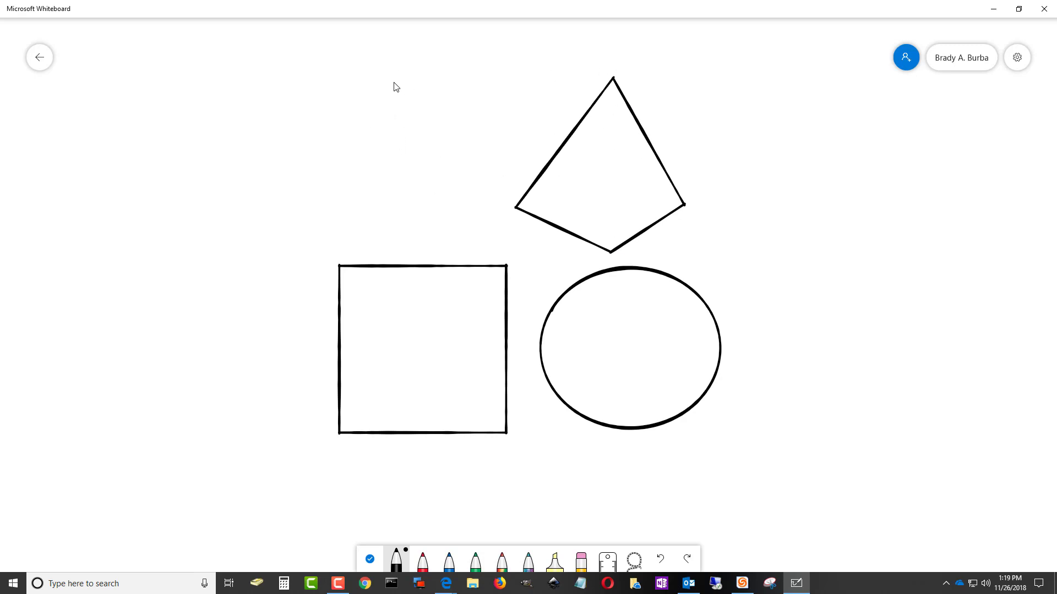
mouse_move(394, 81)
mouse_down()
mouse_move(320, 164)
mouse_move(424, 219)
mouse_move(507, 160)
mouse_move(394, 86)
mouse_up()
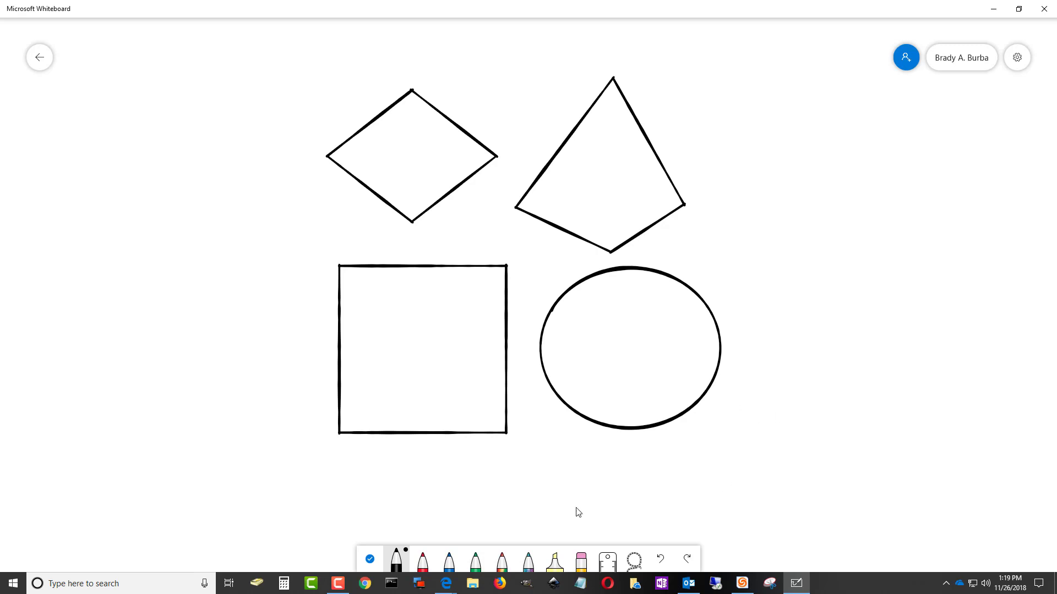
- Leave and re-enter inking mode, and handwrite "#1" inside the square with the thick black pen
click(370, 560)
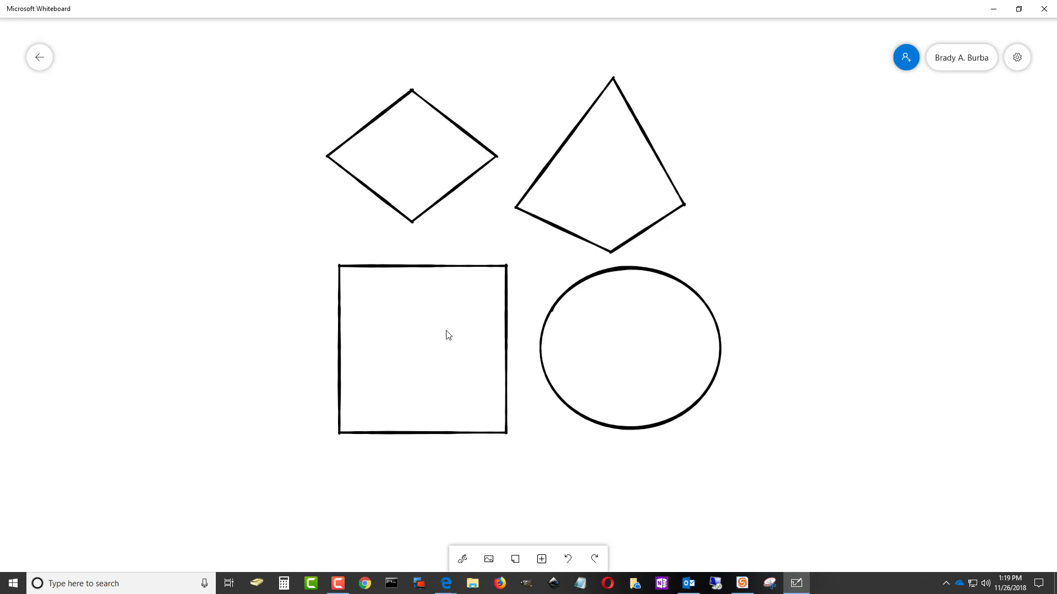
click(451, 553)
click(396, 565)
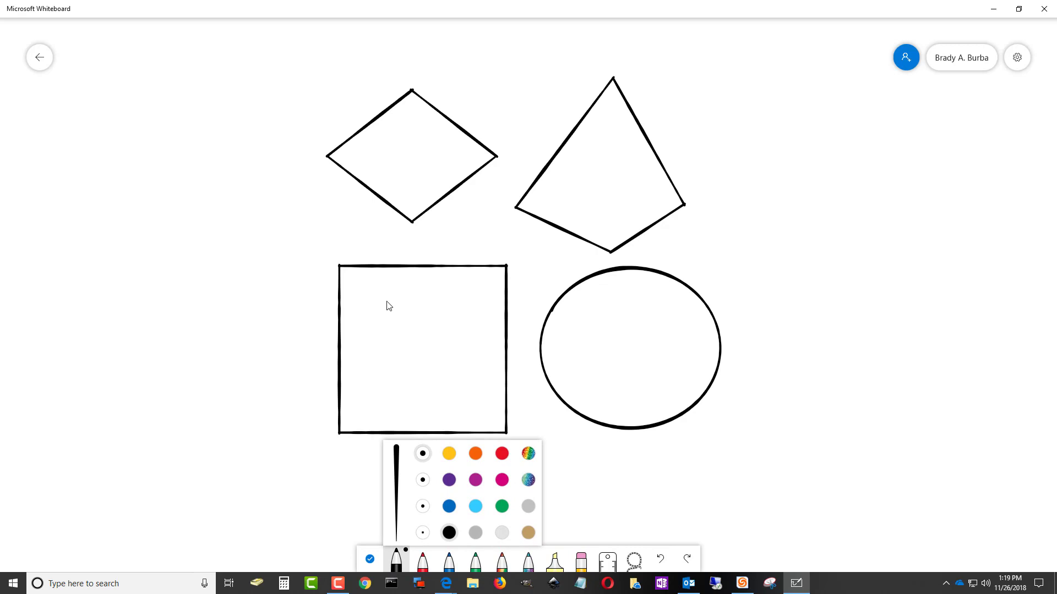
mouse_move(387, 300)
mouse_down()
mouse_move(378, 349)
mouse_move(398, 350)
mouse_move(415, 315)
mouse_move(377, 333)
mouse_move(421, 331)
mouse_up()
mouse_move(455, 307)
mouse_down()
mouse_move(441, 329)
mouse_move(438, 381)
mouse_move(464, 372)
mouse_up()
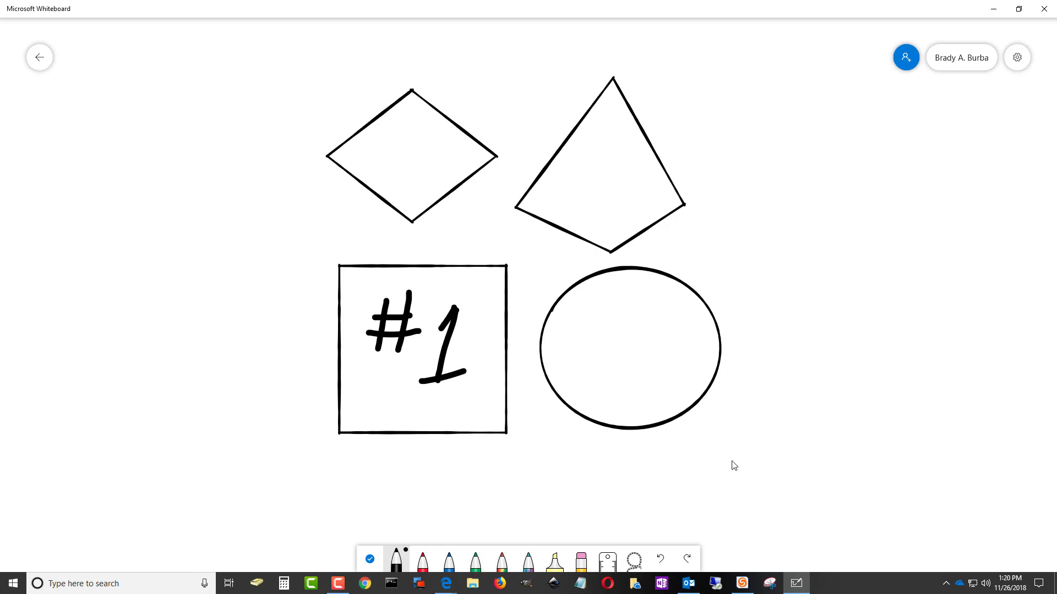
- Undo all the handwritten "#1" strokes inside the square
click(660, 559)
click(660, 560)
click(661, 559)
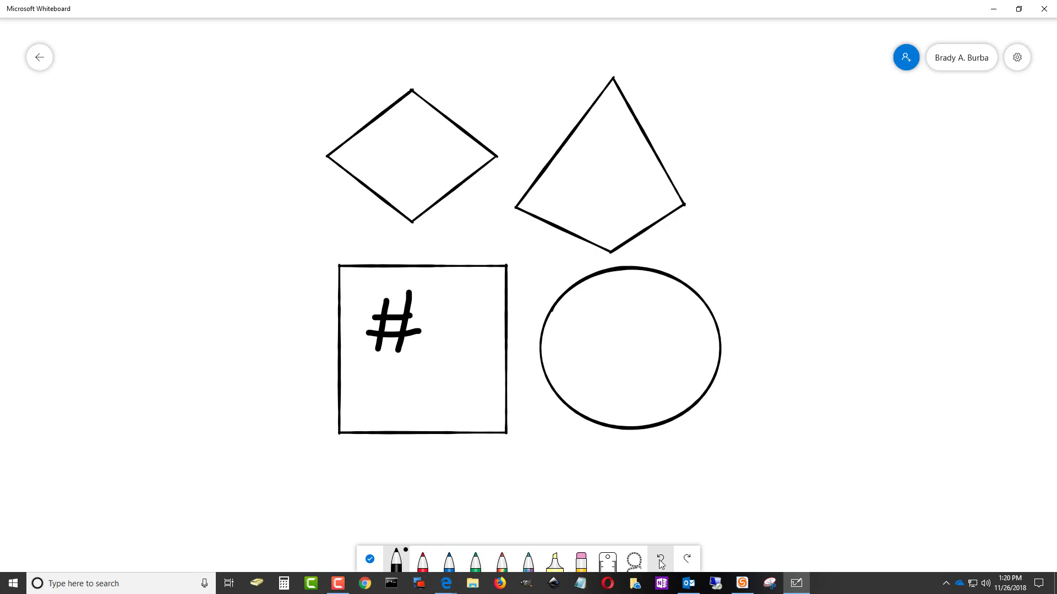
click(660, 559)
click(660, 559)
click(660, 559)
click(660, 559)
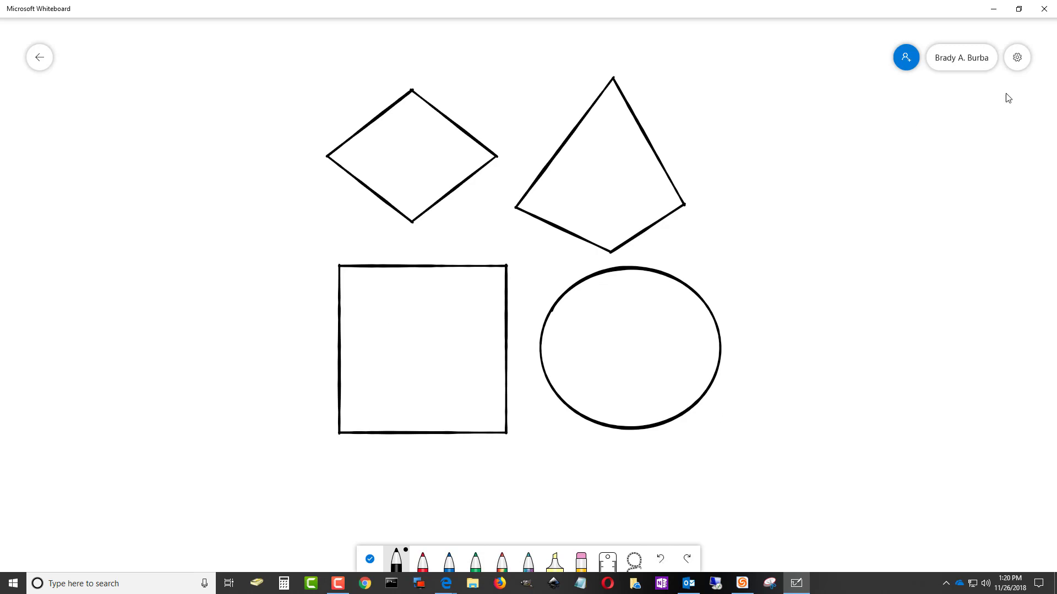
- Clear the whole canvas from the whiteboard settings and close the settings
click(1017, 57)
click(935, 200)
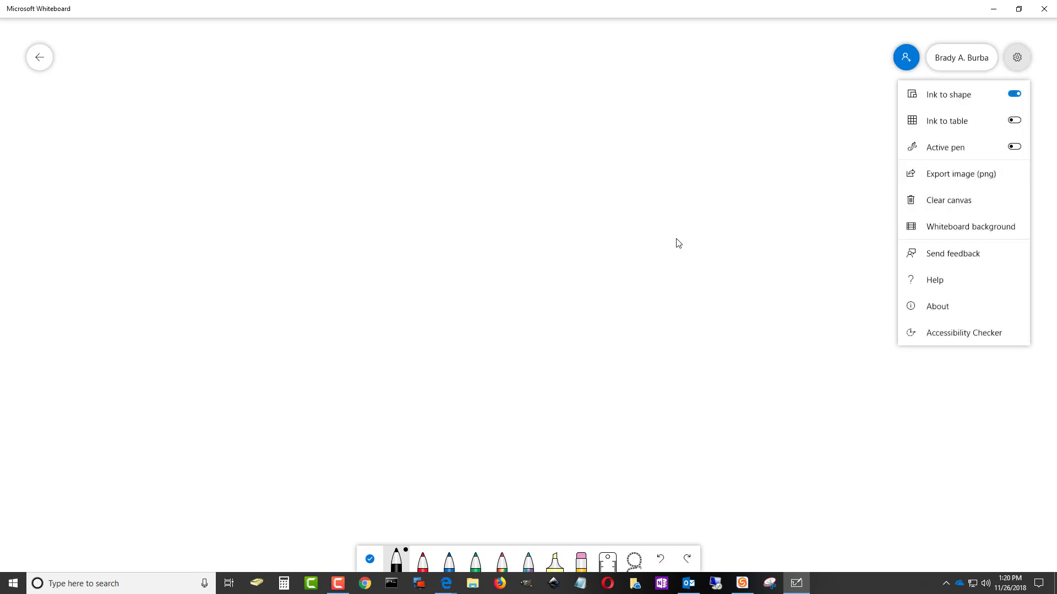
click(1019, 55)
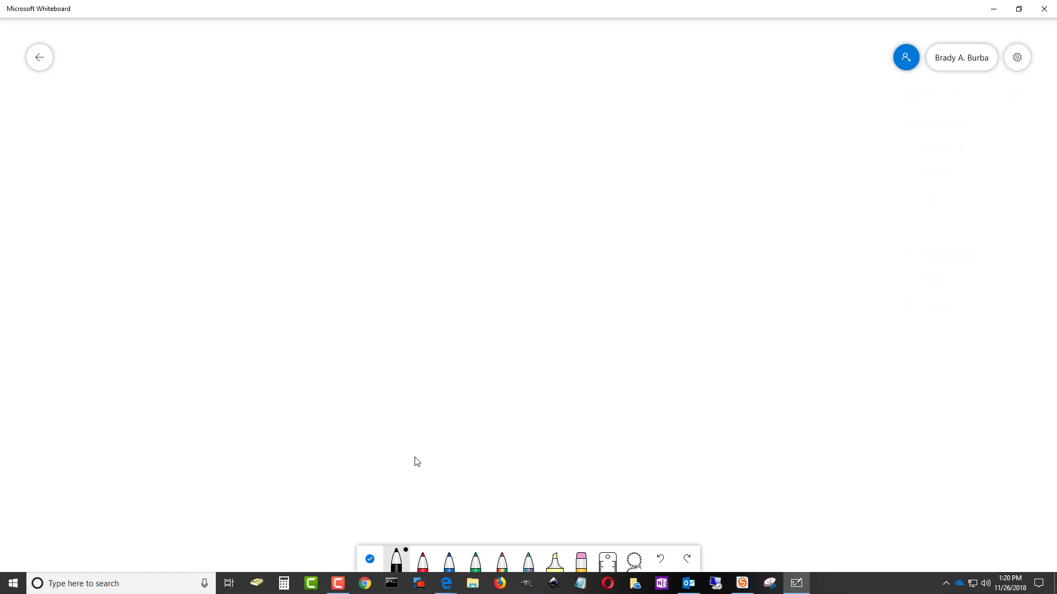
- Leave inking mode and insert the picture Snow01.jpg from the Desktop folder
click(371, 558)
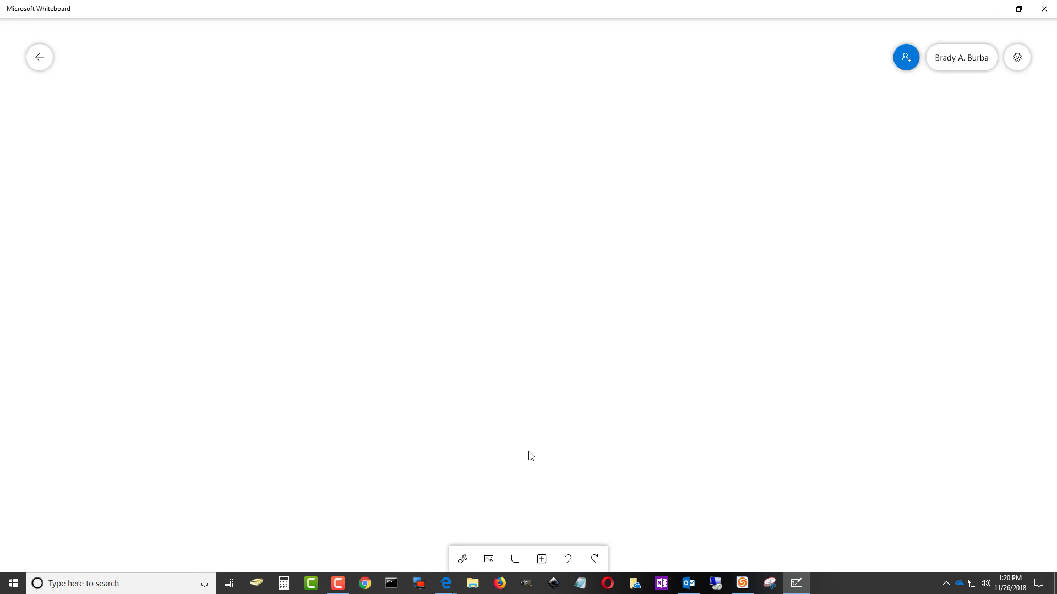
click(488, 560)
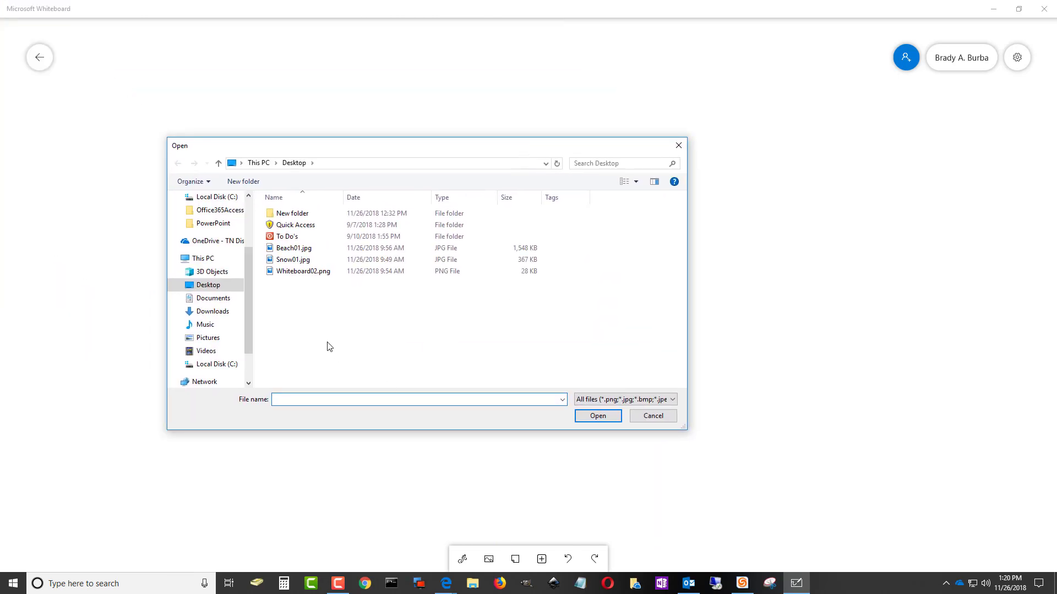
click(292, 259)
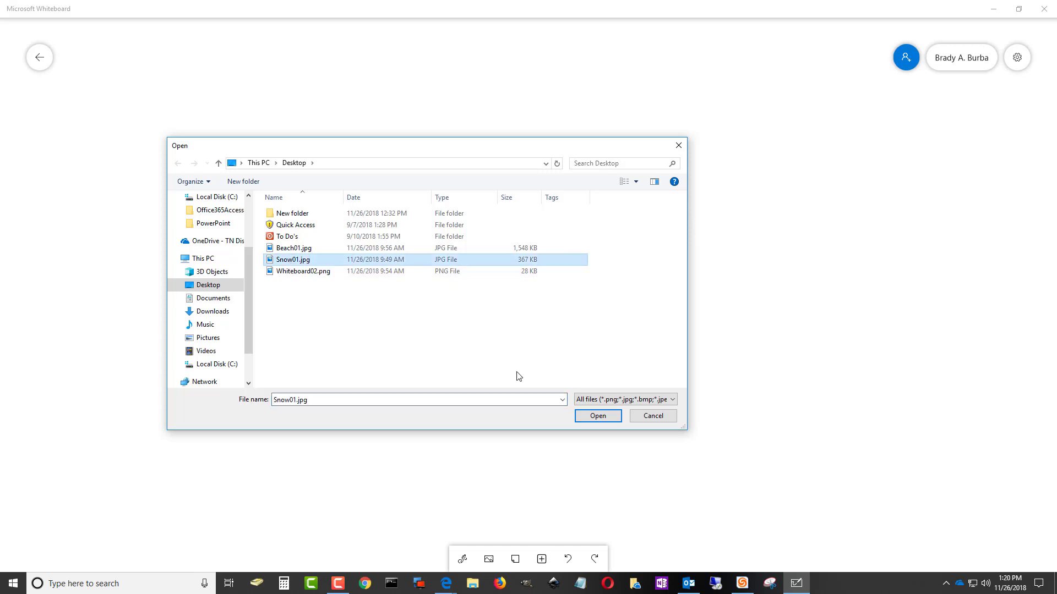
click(586, 417)
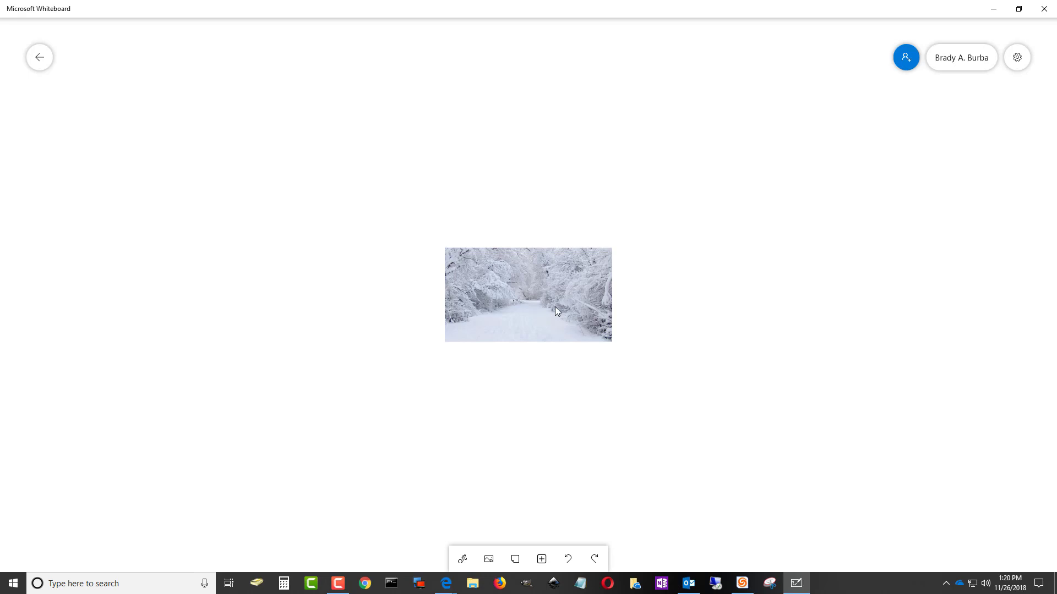
- Enlarge the snow picture to nearly half the board's width, tilt it clockwise and place it right of the board's centre
scroll(551, 355, up, 5)
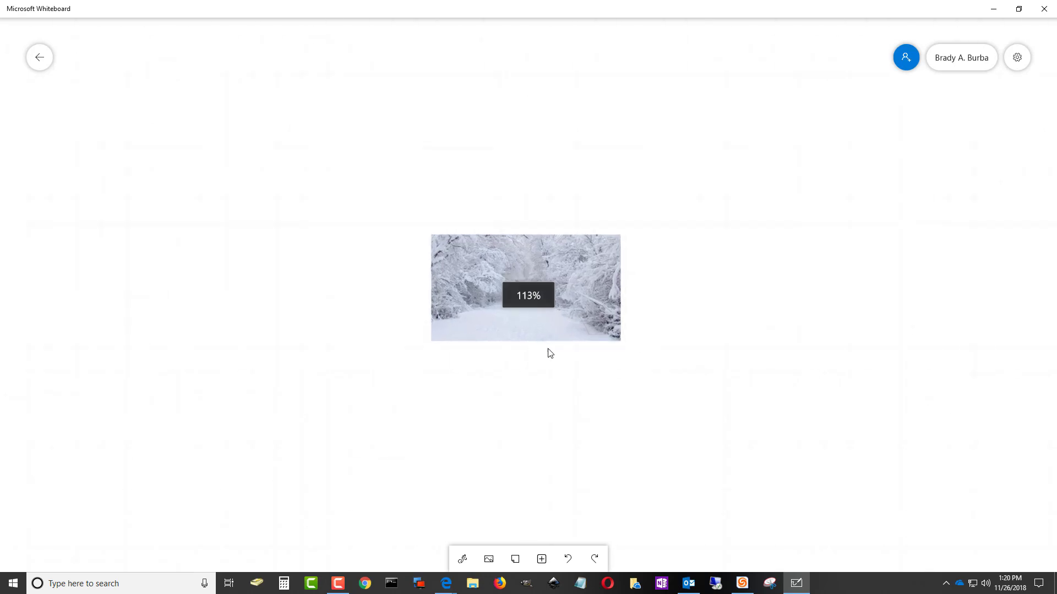
scroll(551, 355, up, 3)
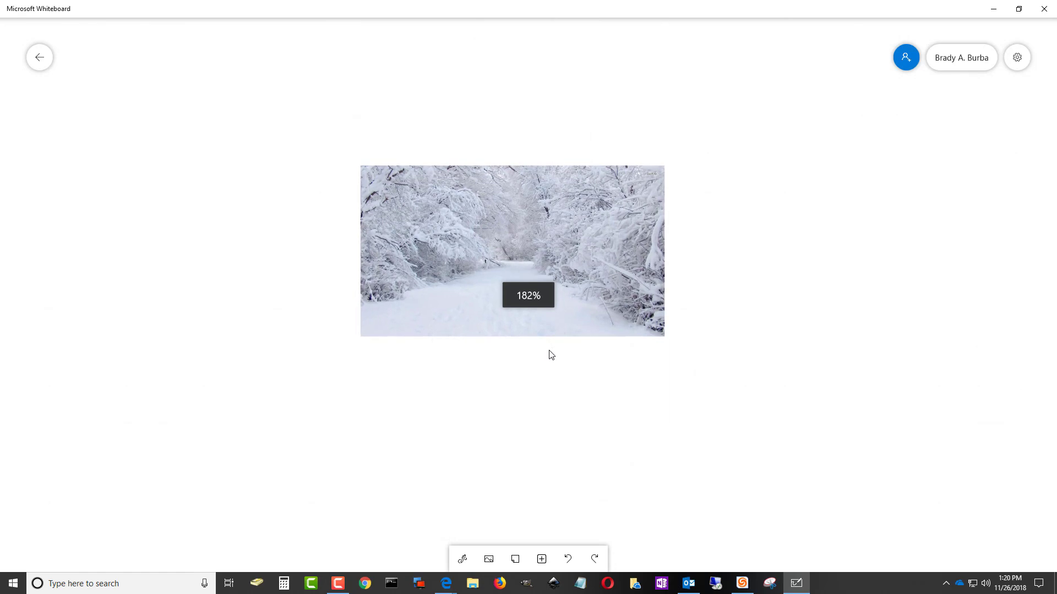
scroll(551, 355, down, 4)
scroll(551, 355, down, 4)
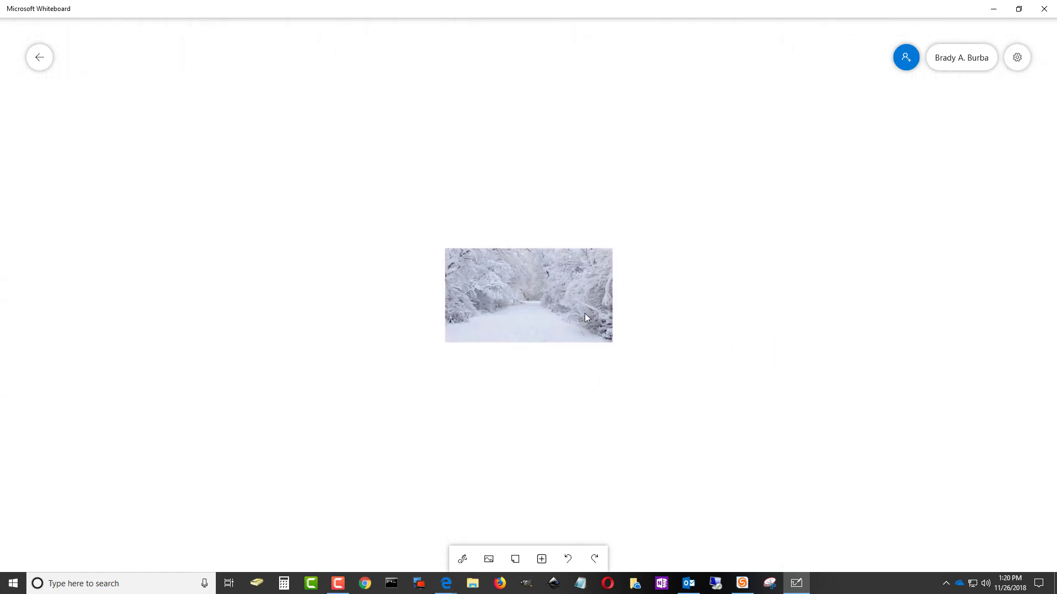
drag(585, 312, 470, 258)
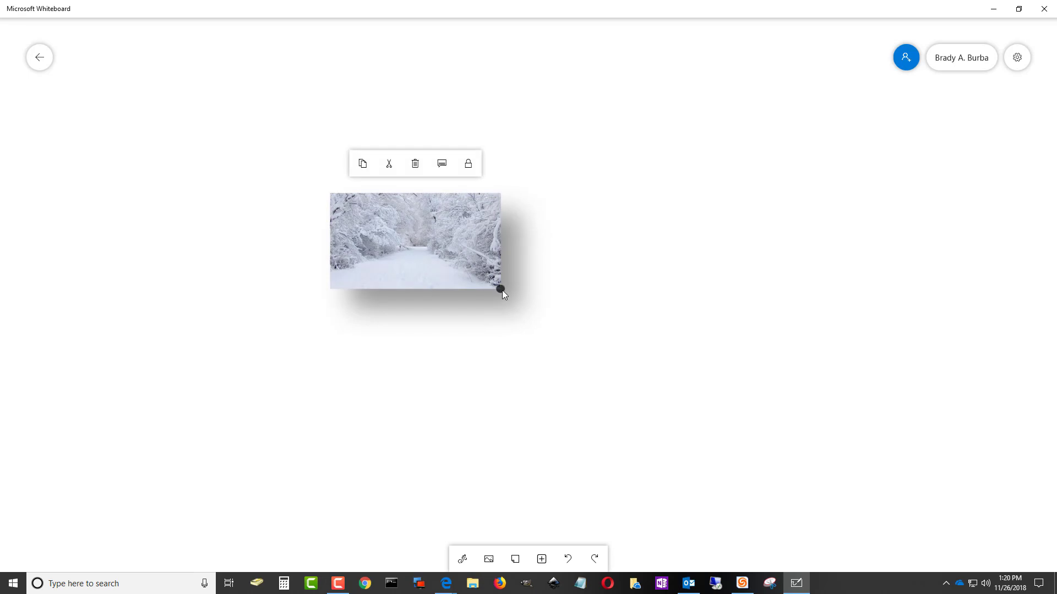
drag(501, 289, 595, 379)
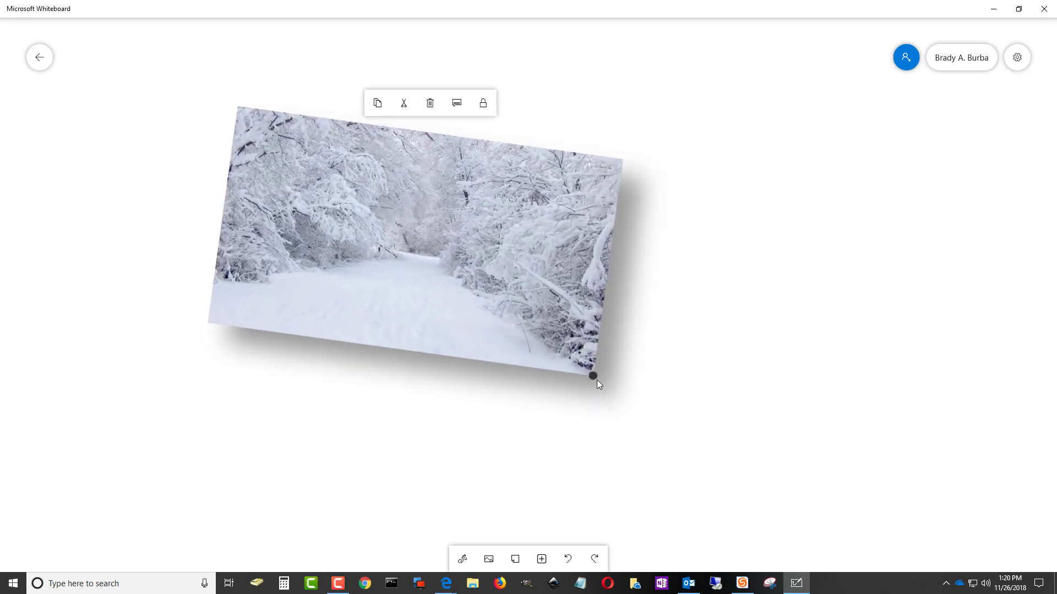
drag(483, 289, 593, 244)
drag(778, 359, 812, 401)
drag(710, 252, 771, 330)
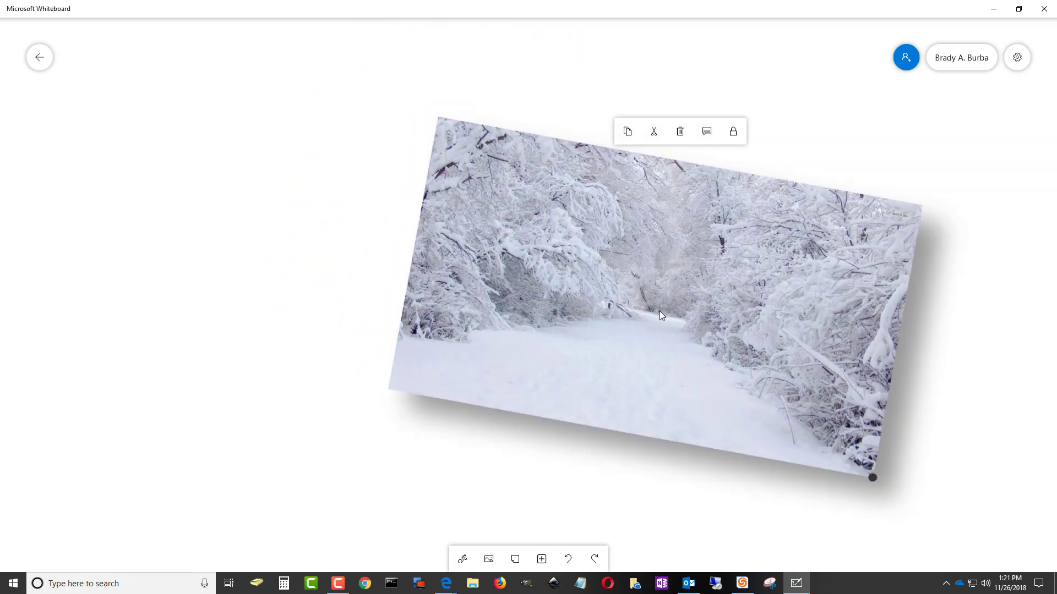
- Add a sticky note reading "Burrrr, it's cold..."
click(516, 559)
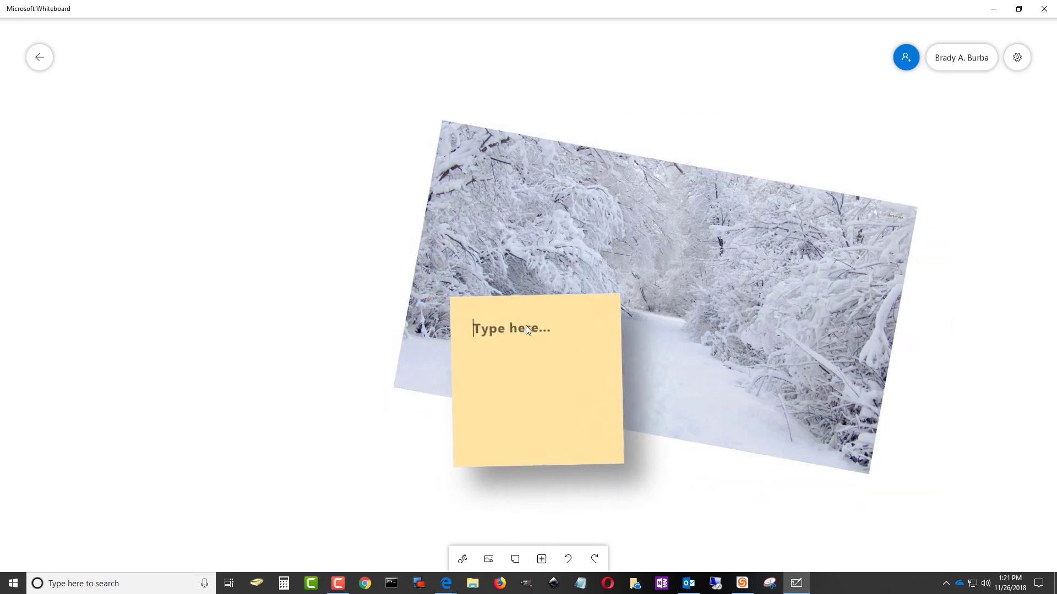
text(Burrrr, it's cold..)
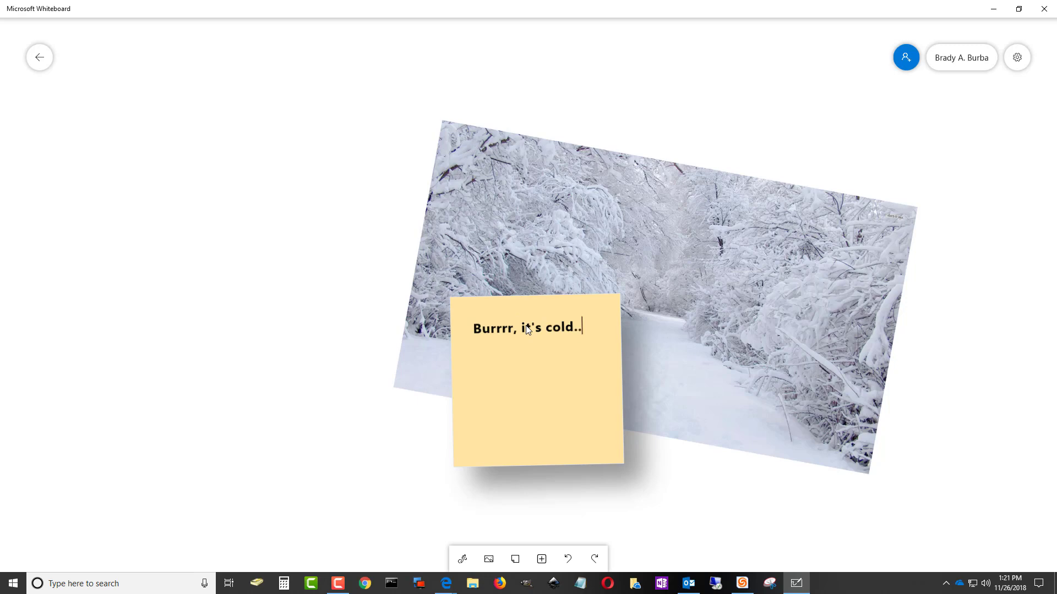
text(.)
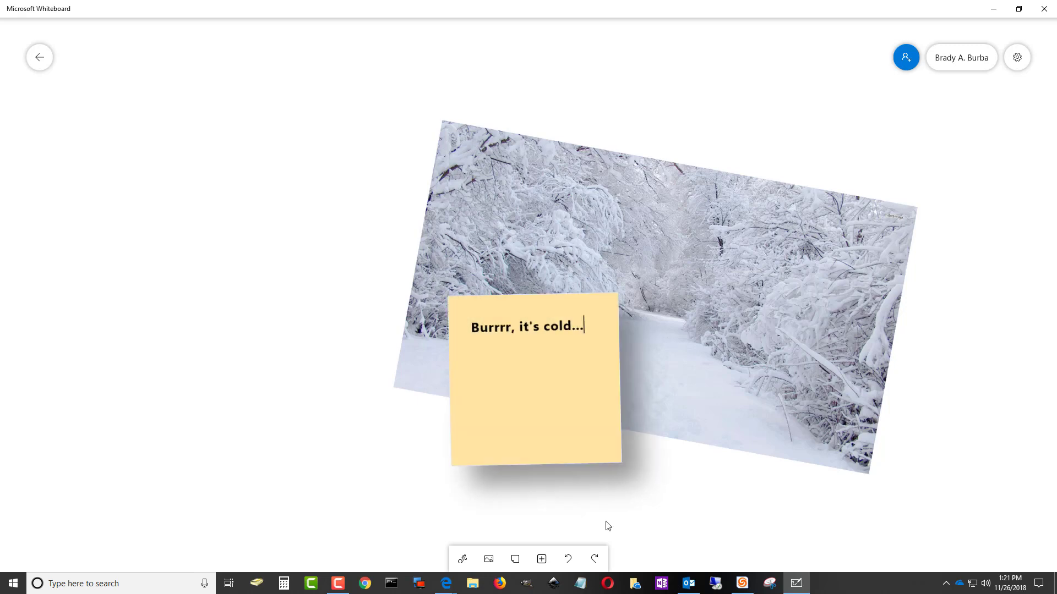
- Tilt the "Burrrr, it's cold..." note counterclockwise, enlarge it slightly, place it over the snow picture's upper edge and deselect it
click(596, 441)
drag(621, 464, 644, 447)
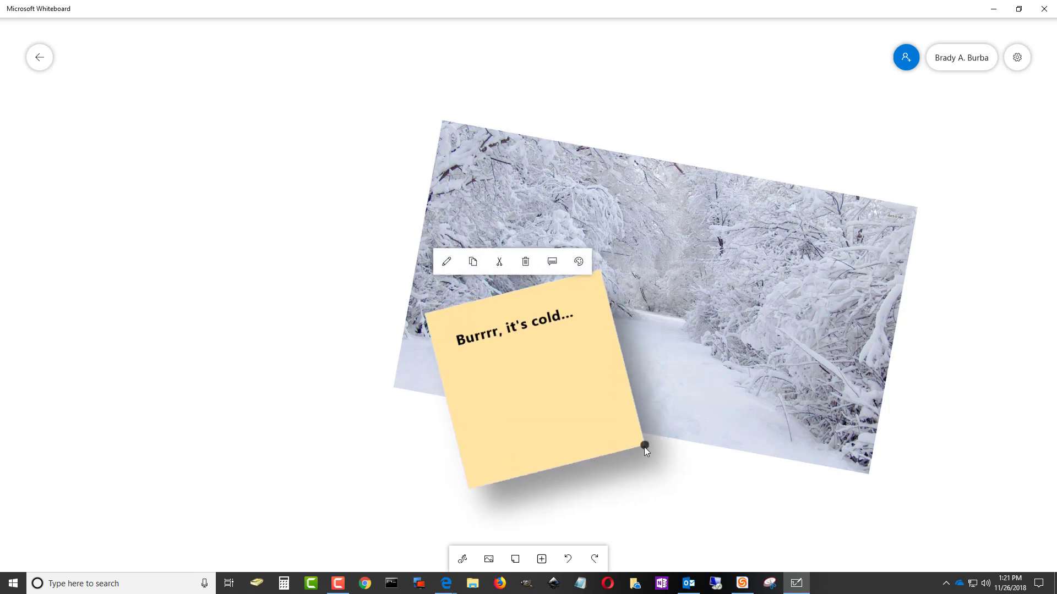
drag(558, 416, 714, 265)
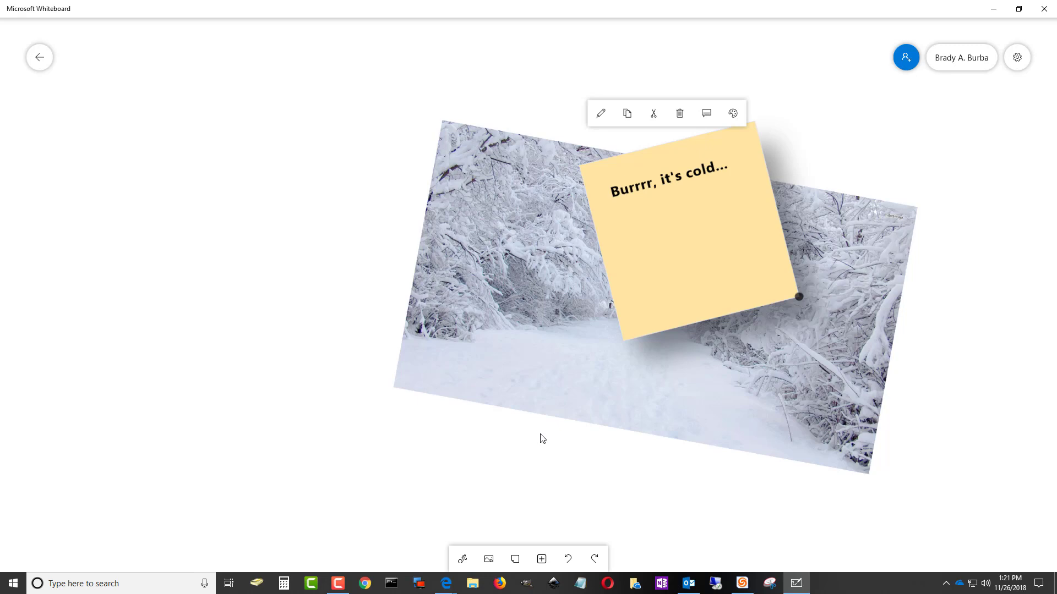
click(500, 466)
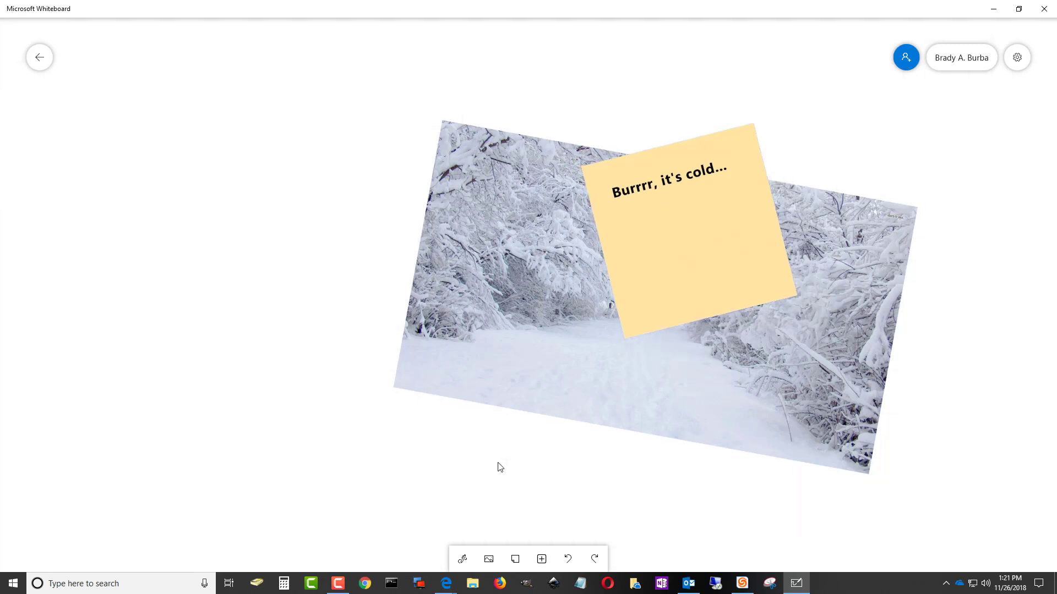
- Insert the picture Beach01.jpg from the Desktop folder
click(489, 559)
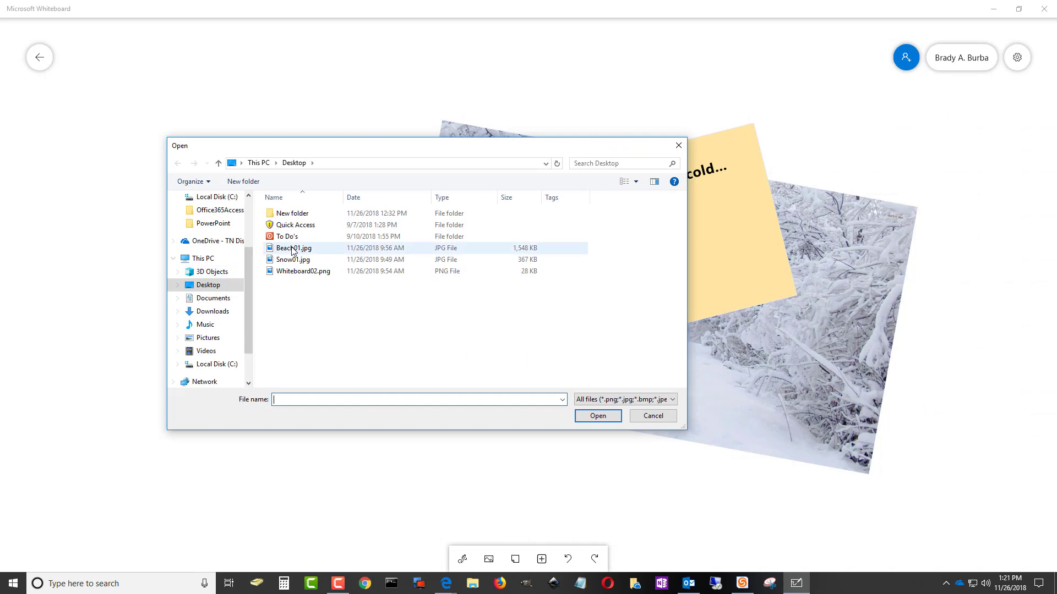
click(291, 248)
click(598, 415)
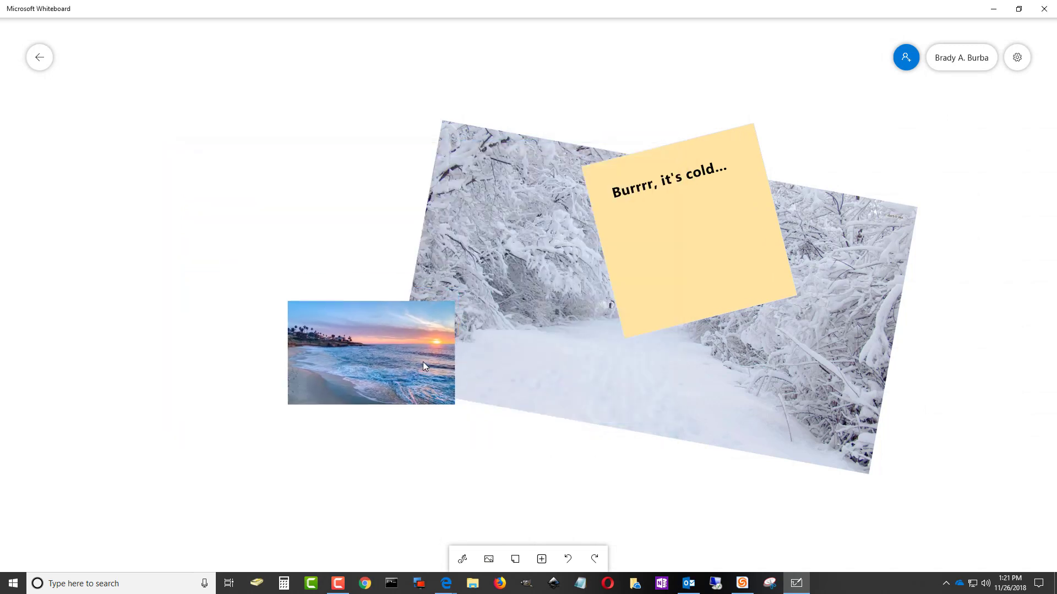
- Enlarge the beach picture, tilt it clockwise and place it left of the snow picture, overlapping its edge
drag(451, 408, 506, 518)
drag(487, 455, 438, 351)
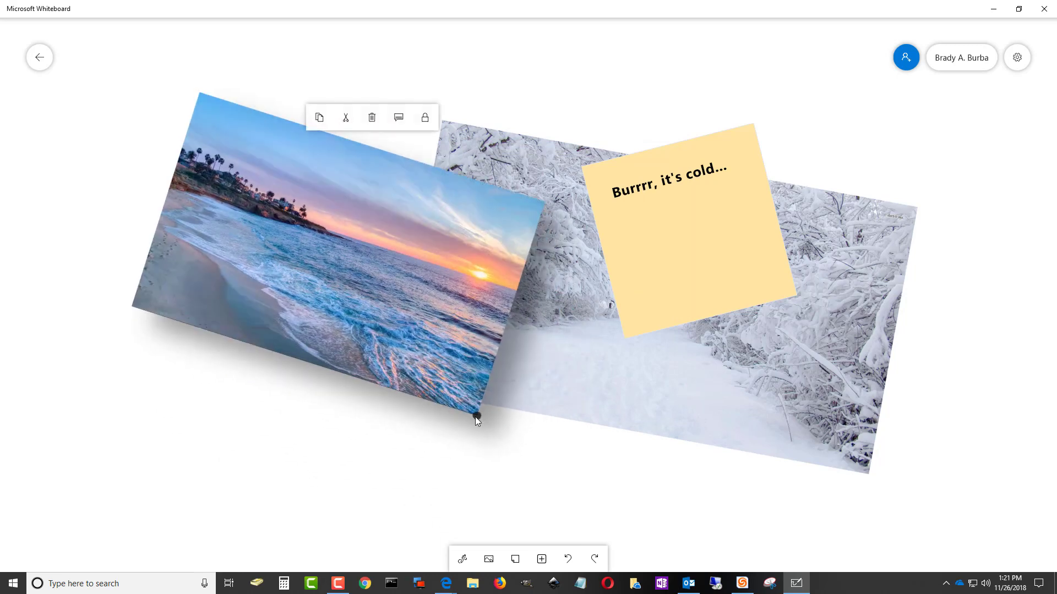
drag(474, 417, 503, 451)
drag(331, 288, 321, 348)
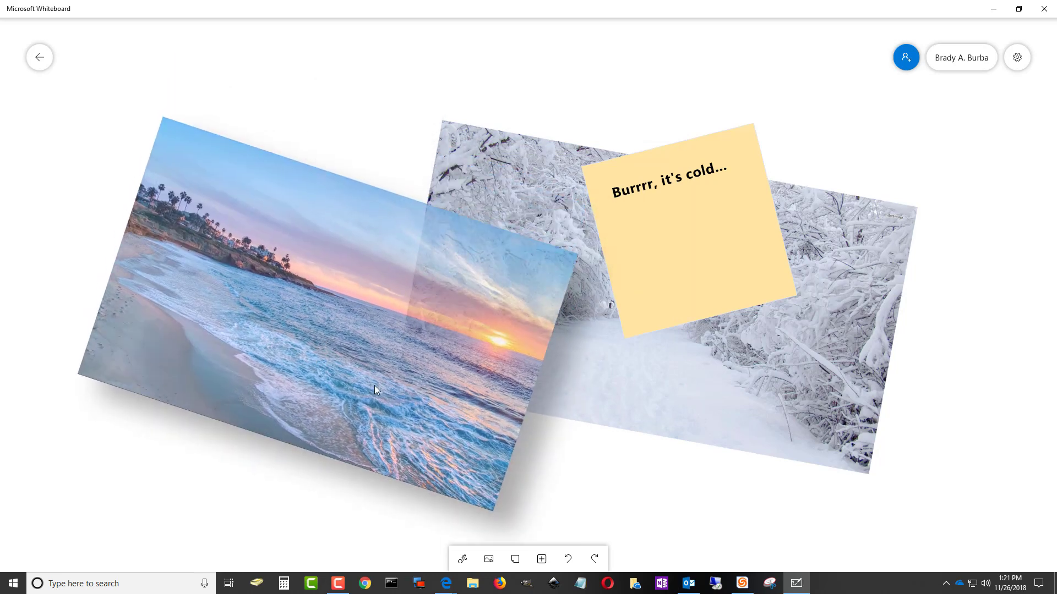
- Add a second sticky note reading "Much better!"
click(514, 559)
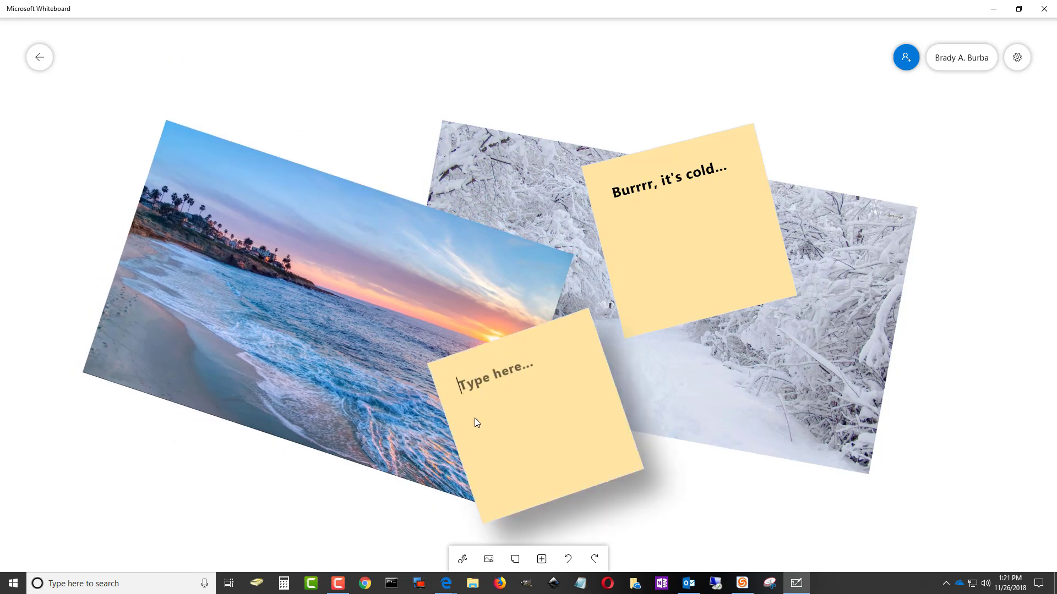
text(Much)
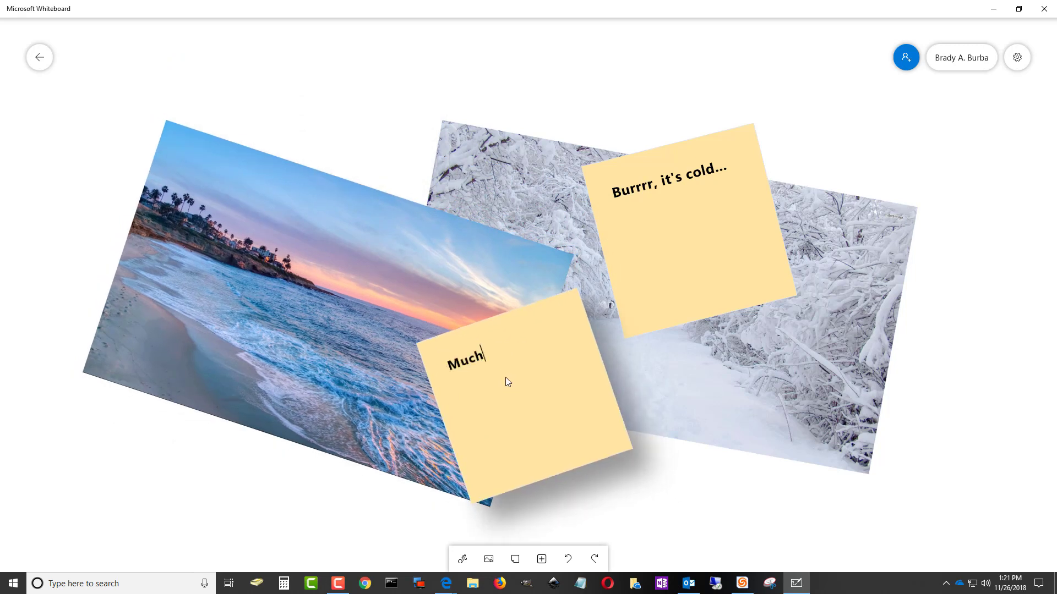
text( better!)
- Move the "Much better!" note onto the beach picture's lower-left part, rotate it nearly upright, enlarge it slightly and deselect it
click(540, 396)
drag(540, 432, 302, 437)
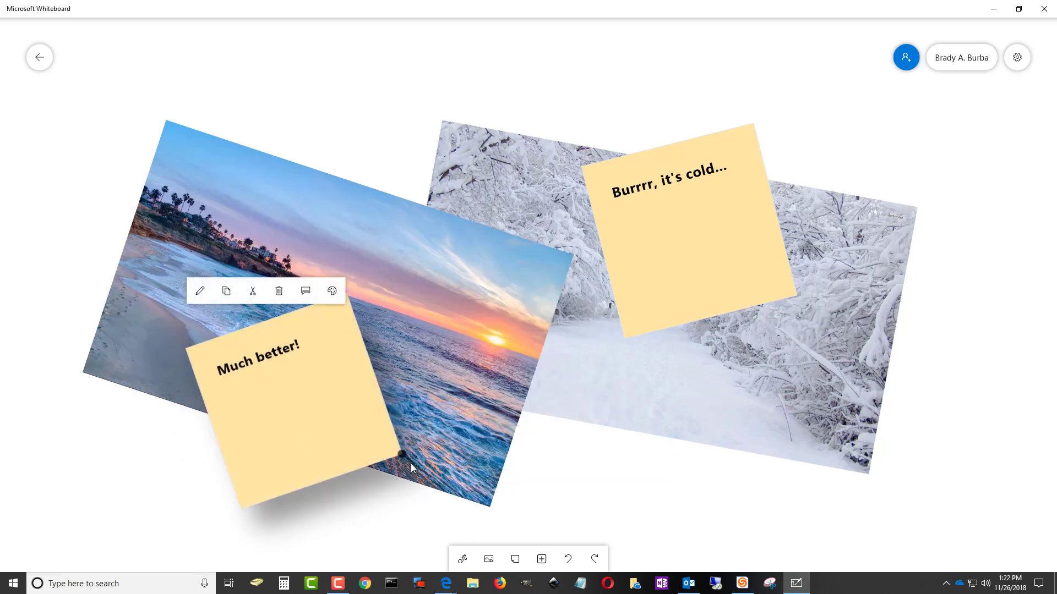
drag(404, 452, 397, 491)
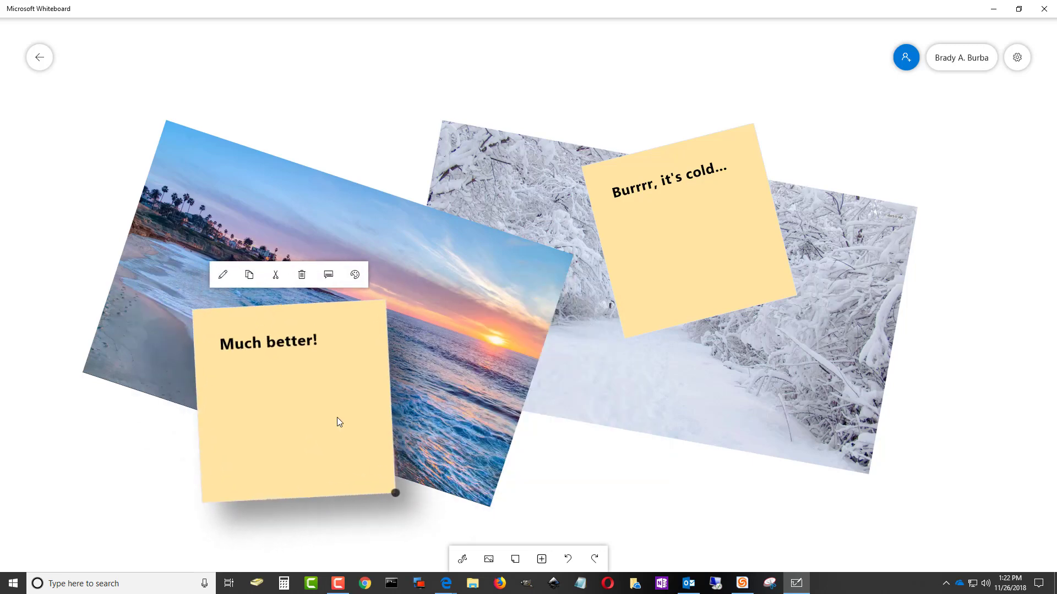
drag(336, 417, 330, 392)
click(377, 94)
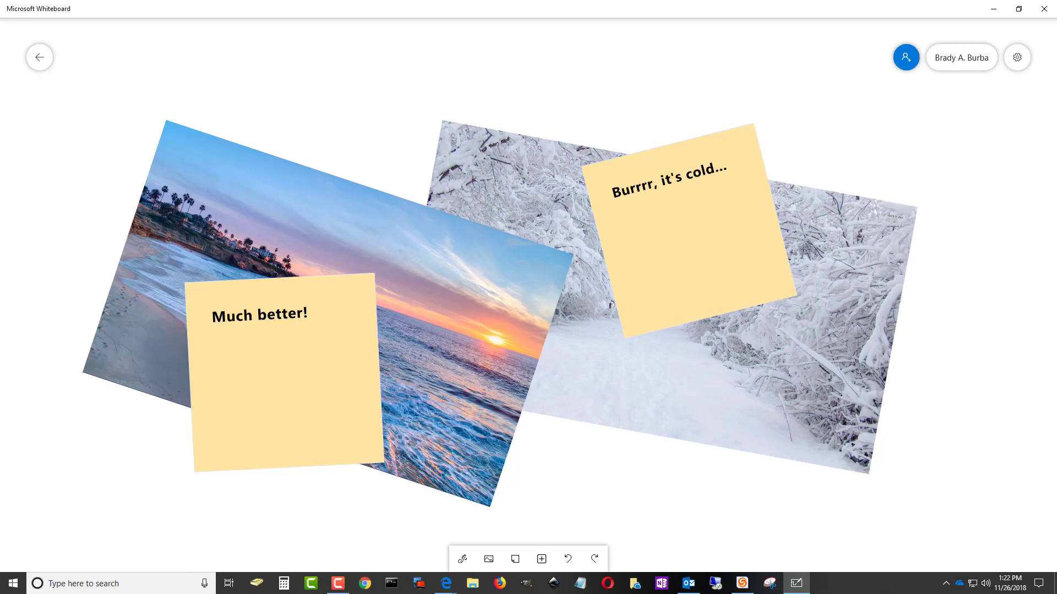
key(F10)
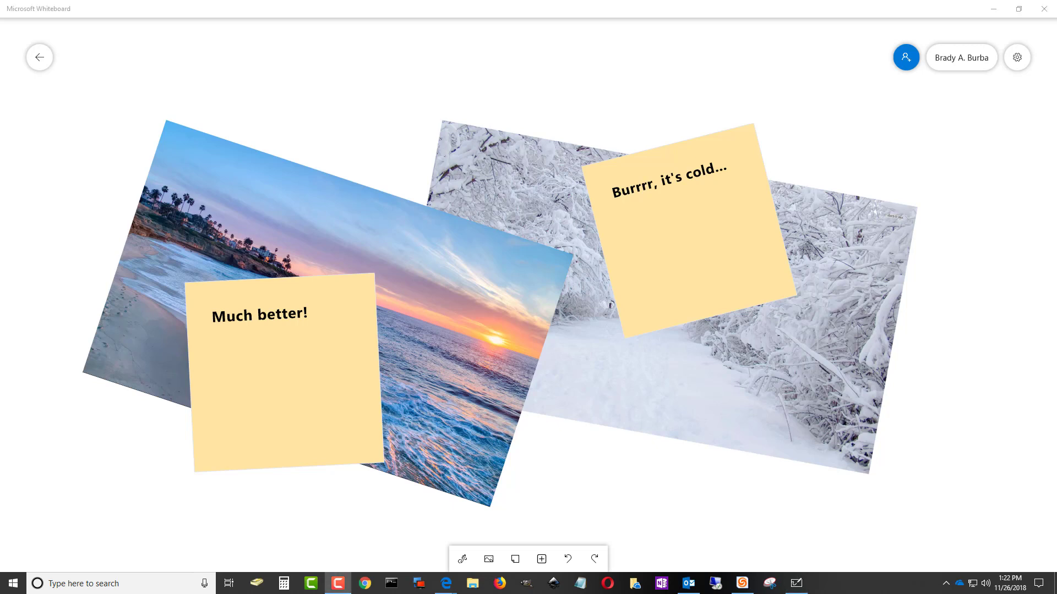